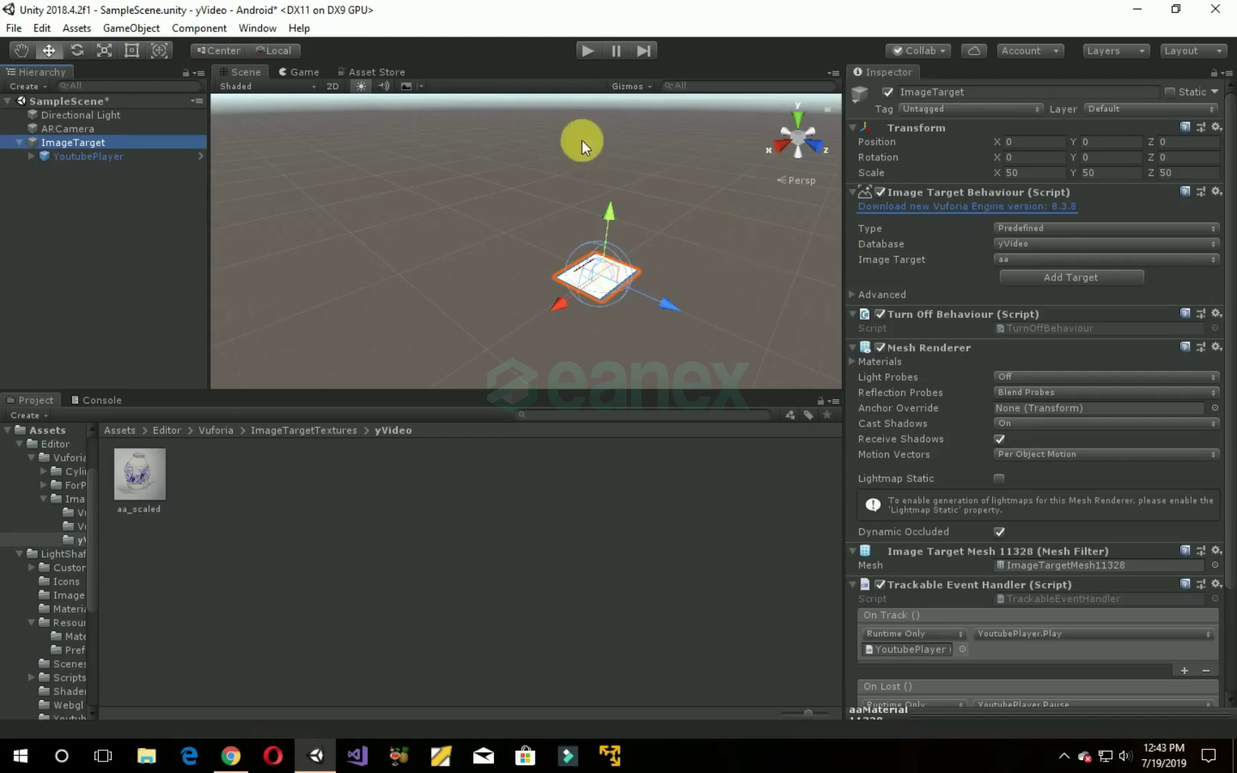
# Step: Set the ImageTarget's On Track event to YoutubePlayer.enabled, checked
pyautogui.click(100, 156)
pyautogui.click(100, 146)
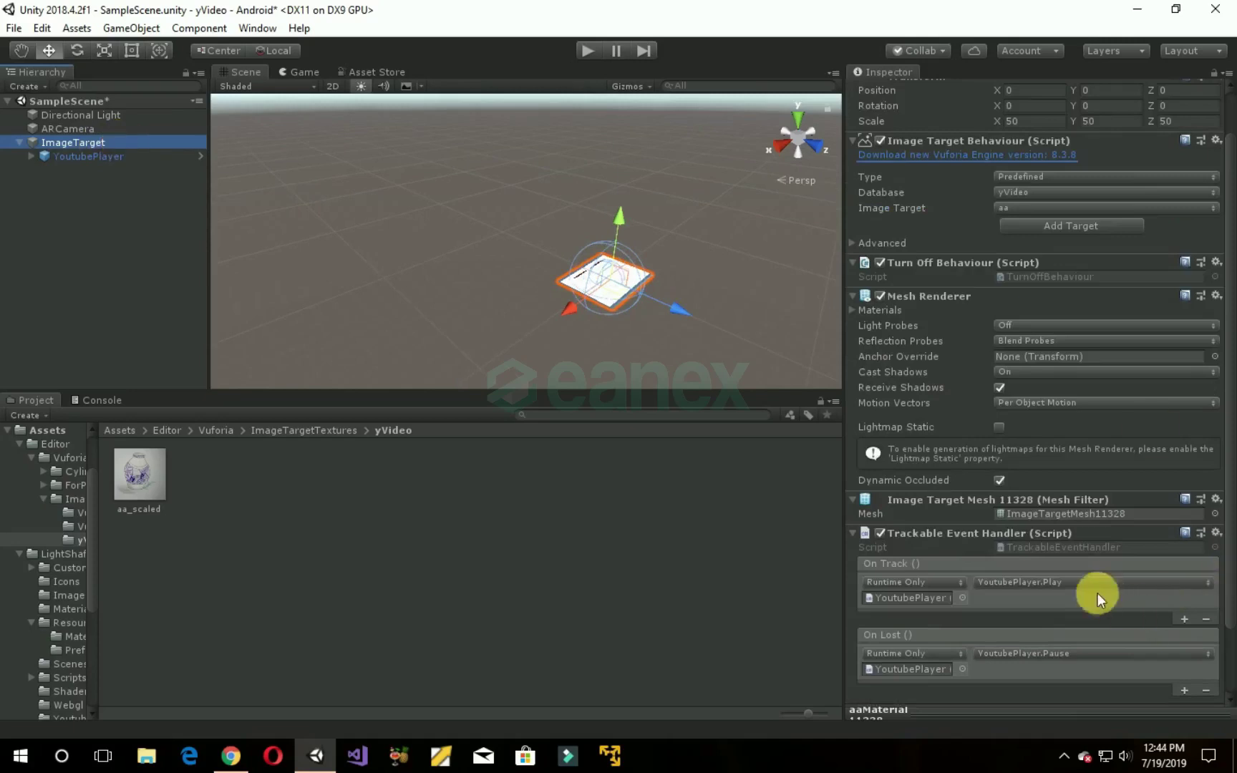
pyautogui.click(1013, 581)
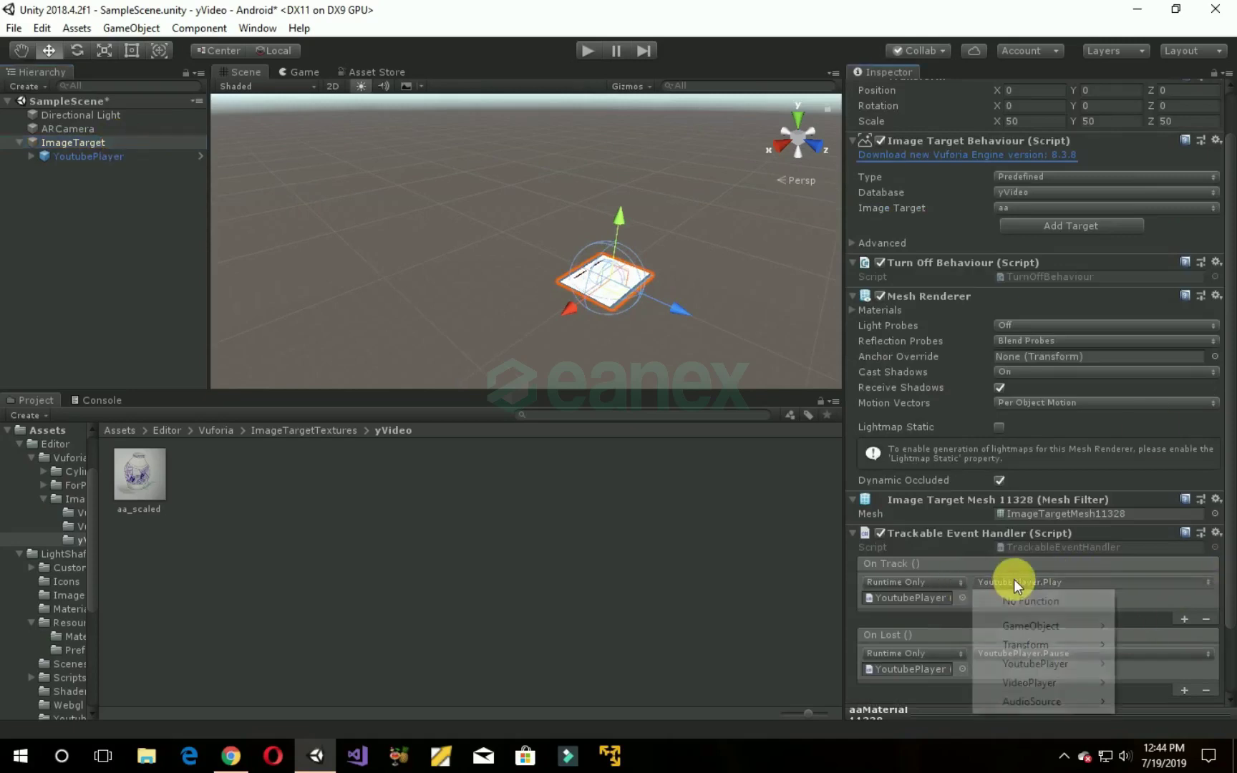
pyautogui.moveTo(1035, 663)
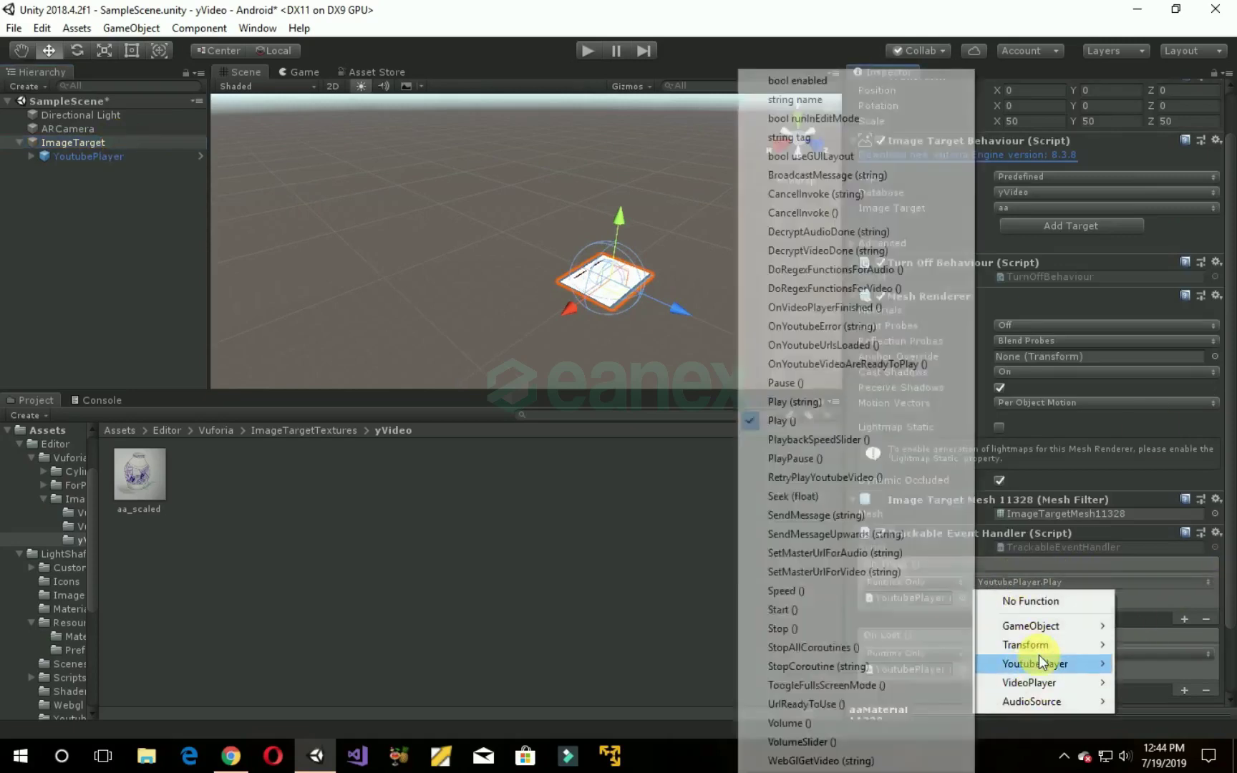
pyautogui.click(878, 83)
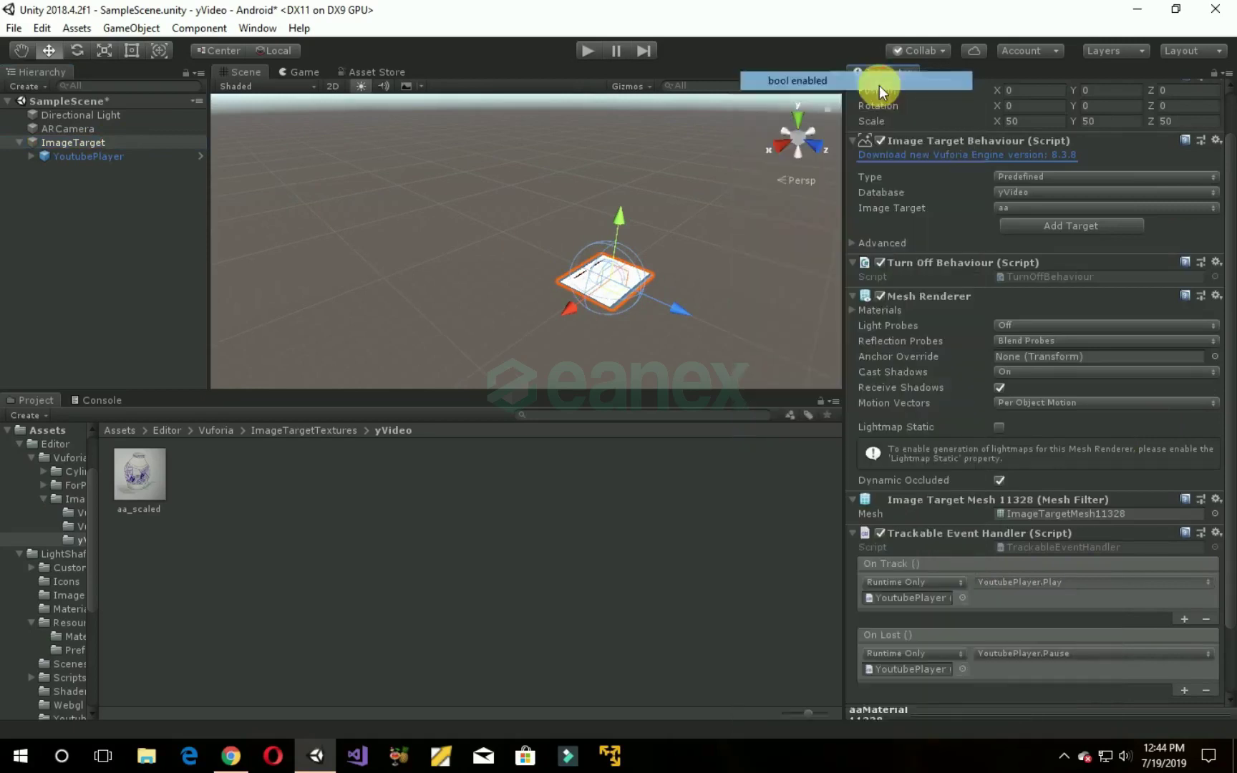
pyautogui.click(979, 598)
pyautogui.scroll(-2, 991, 621)
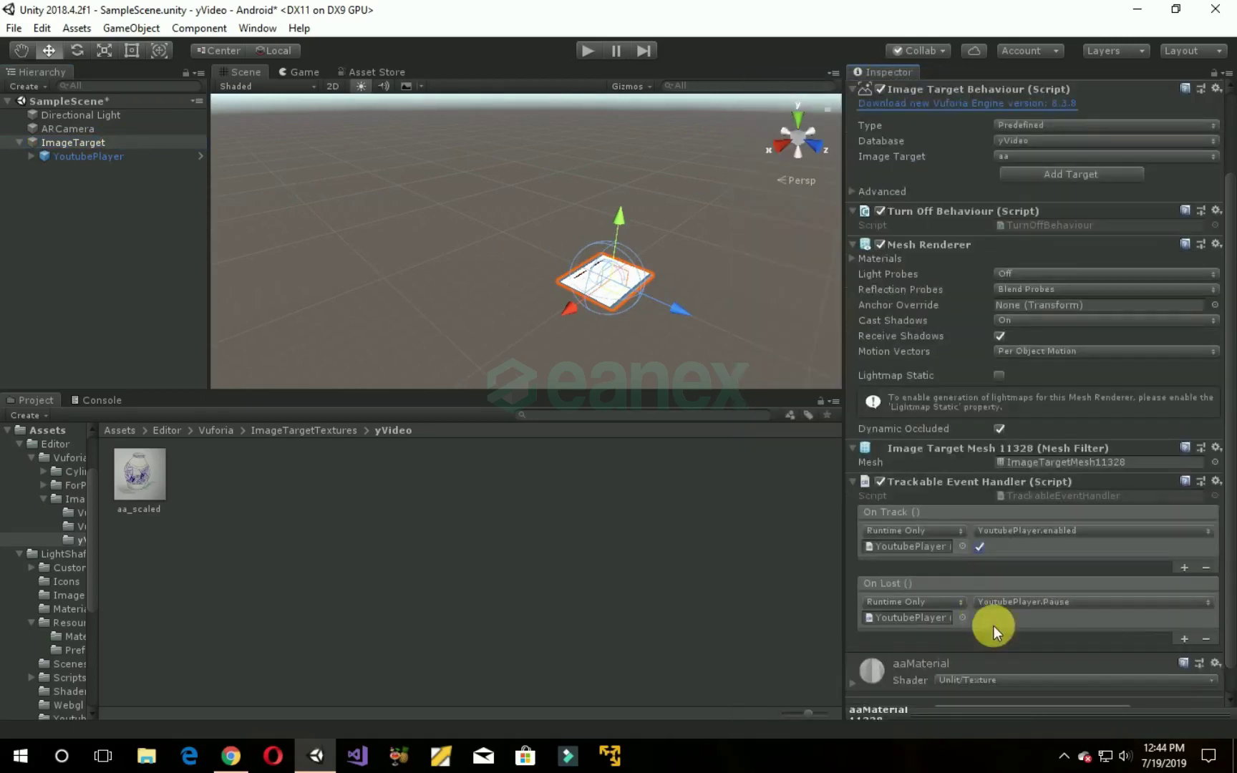
# Step: Set the On Lost event to YoutubePlayer.enabled, left unchecked
pyautogui.click(1055, 602)
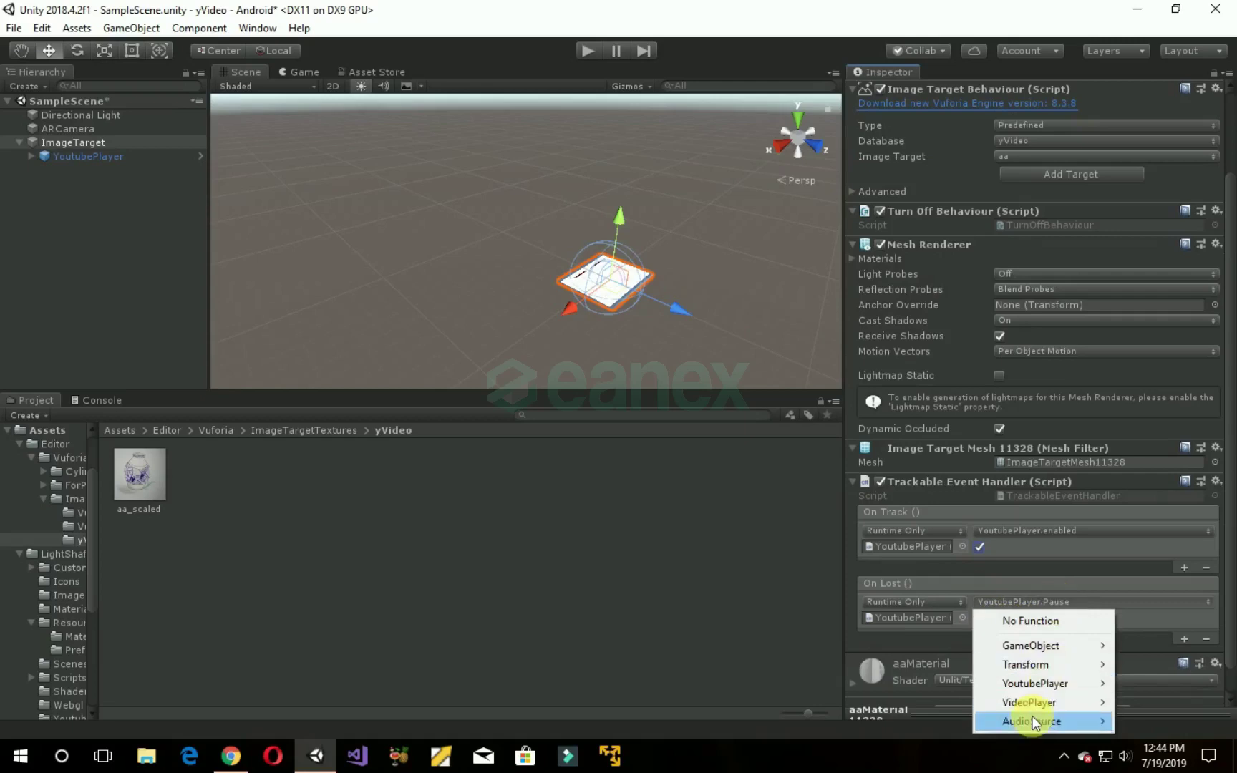
pyautogui.moveTo(1037, 686)
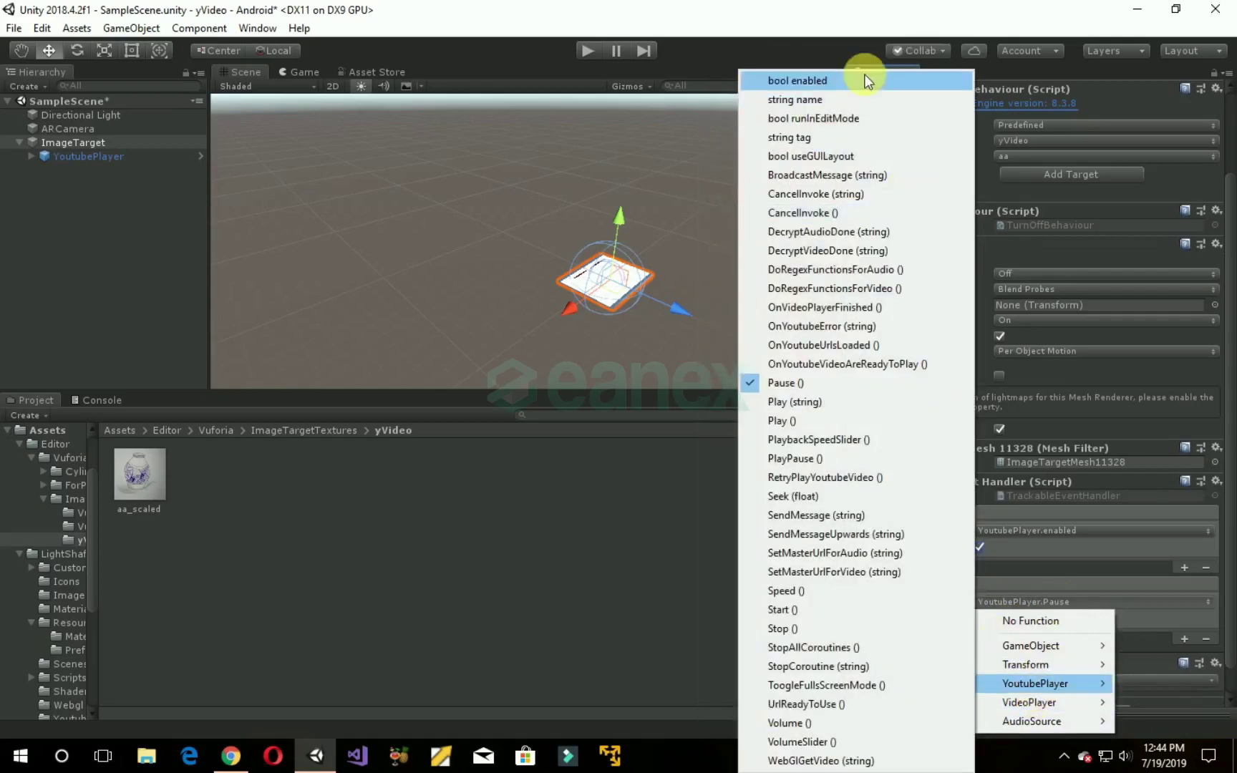
pyautogui.click(863, 82)
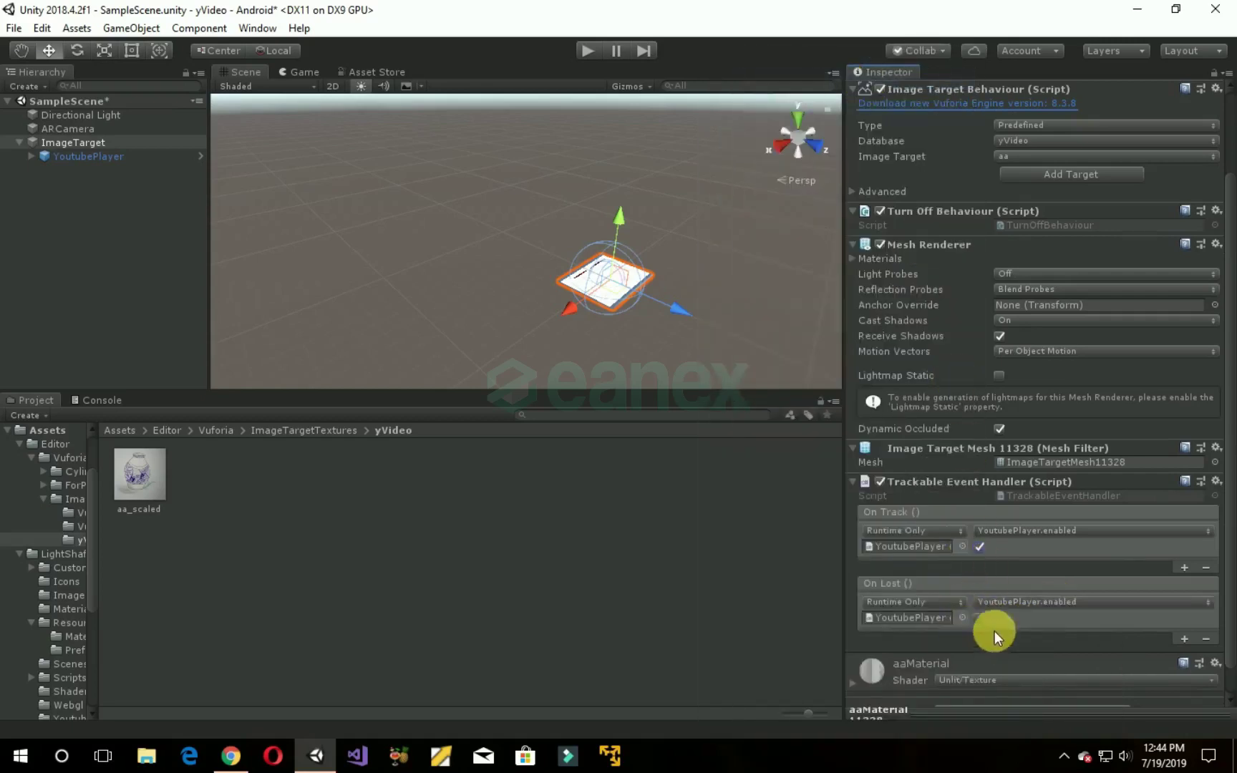
pyautogui.scroll(-1, 1158, 546)
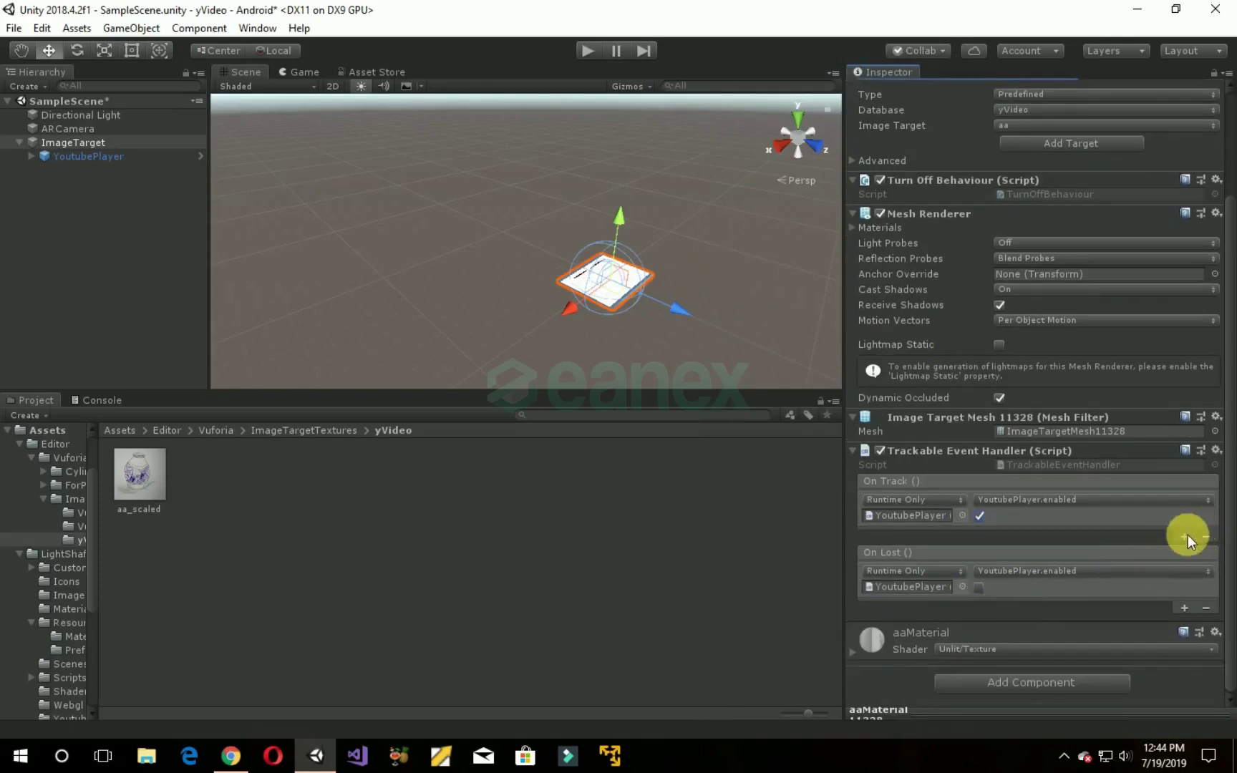
# Step: Add a second On Track and On Lost response, each targeting YoutubePlayer
pyautogui.click(1186, 535)
pyautogui.click(1185, 644)
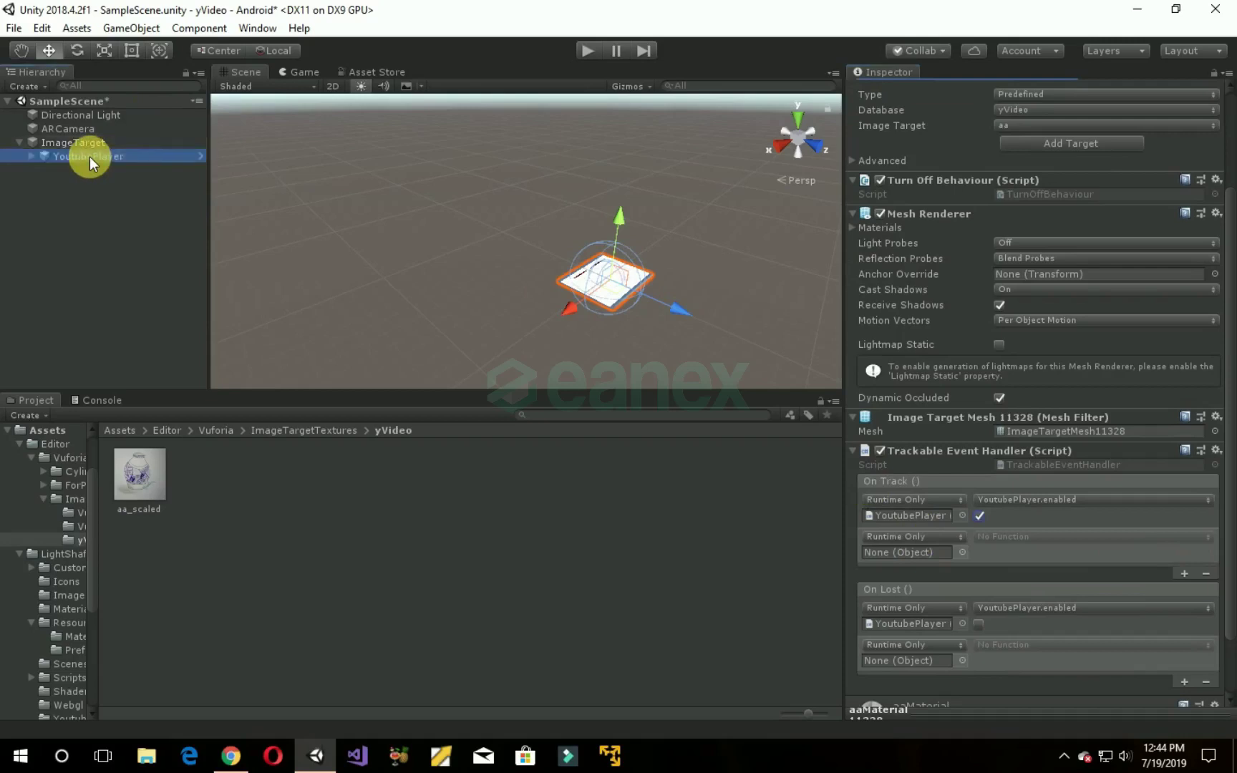
pyautogui.moveTo(90, 157); pyautogui.dragTo(870, 554)
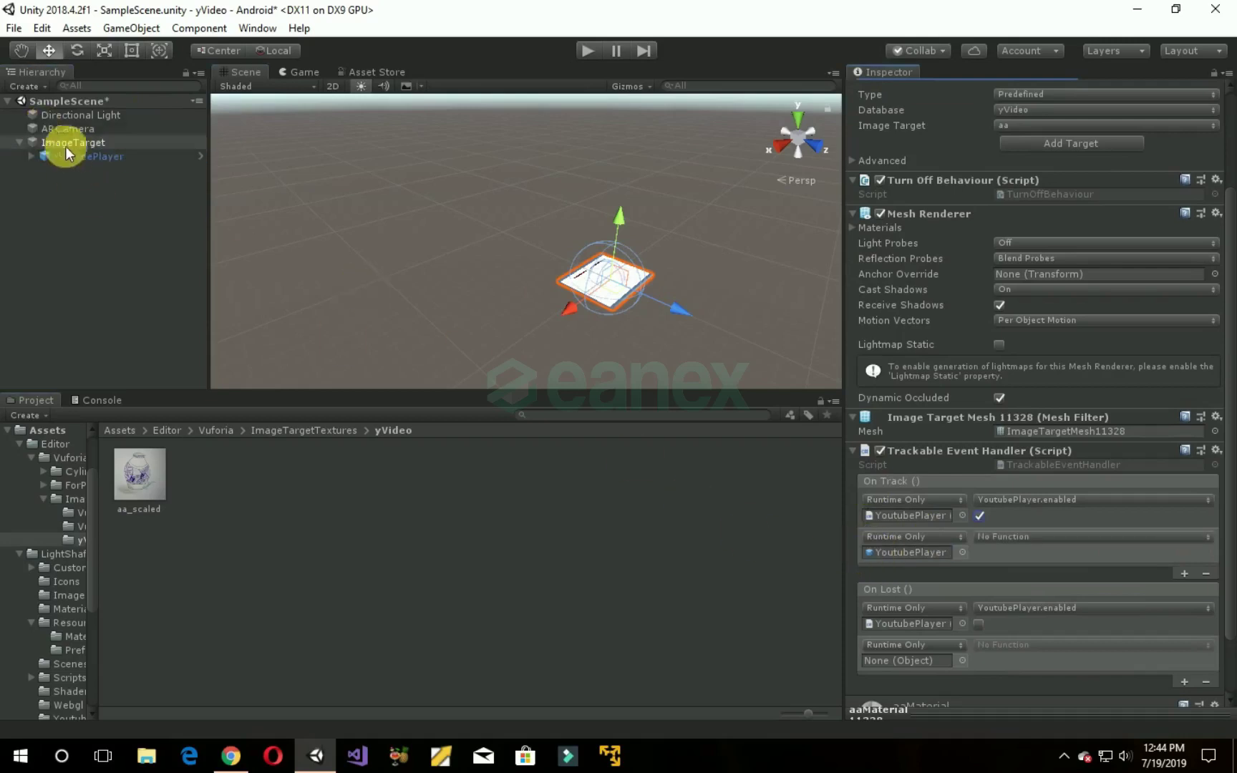
pyautogui.moveTo(65, 153); pyautogui.dragTo(920, 660)
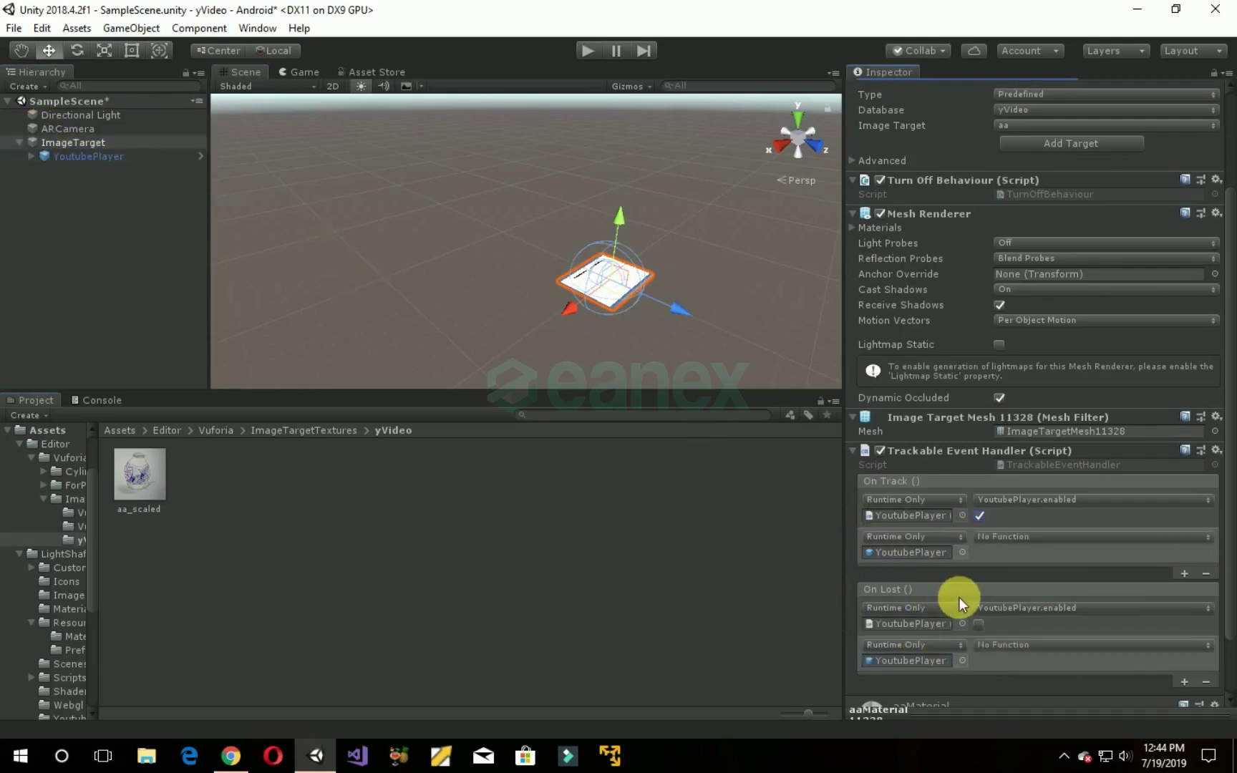
# Step: Set both new responses to AudioSource.enabled: checked on track, unchecked on lost
pyautogui.click(1072, 538)
pyautogui.moveTo(1046, 655)
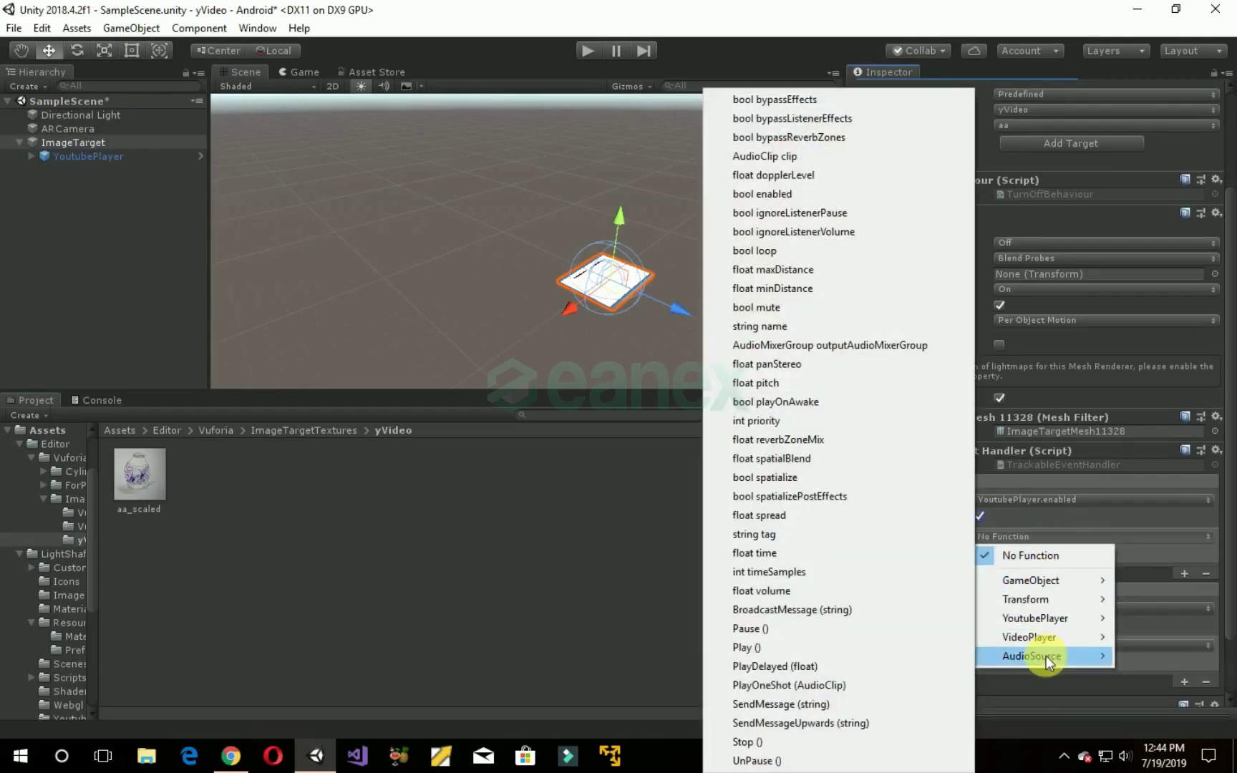
pyautogui.click(836, 192)
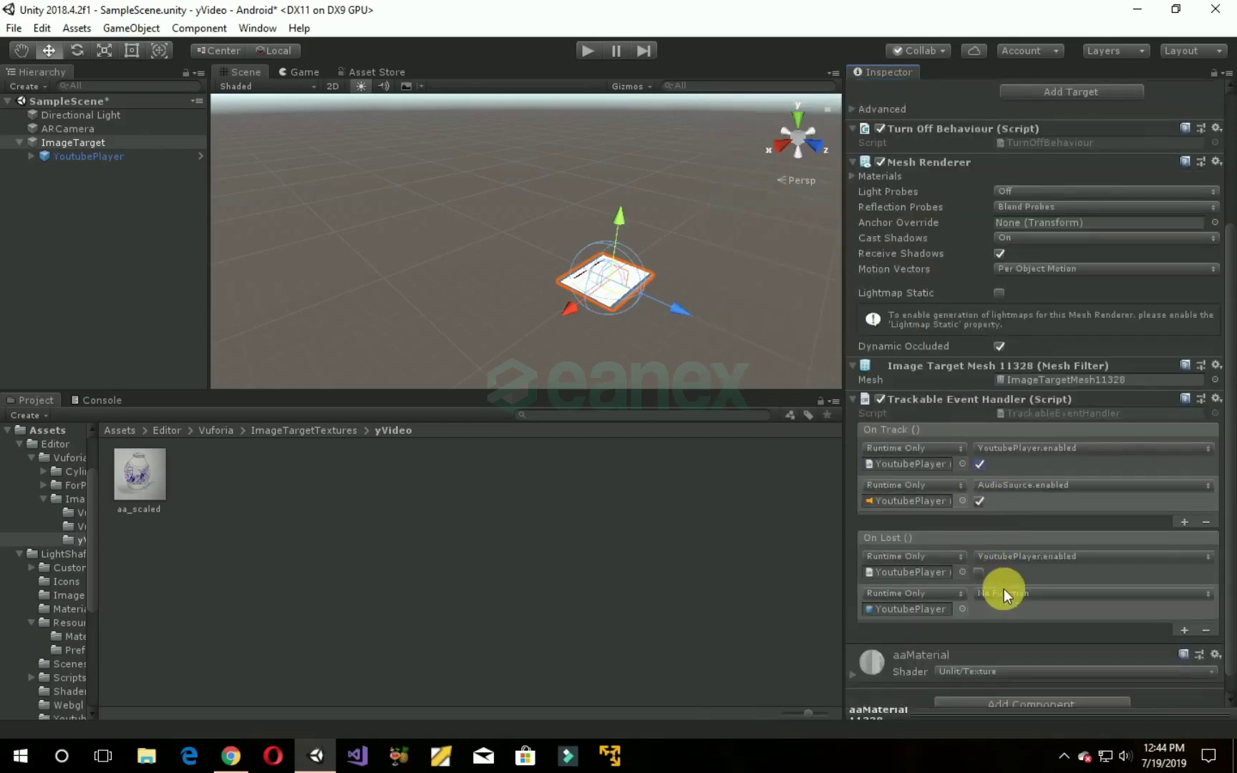
pyautogui.click(1004, 593)
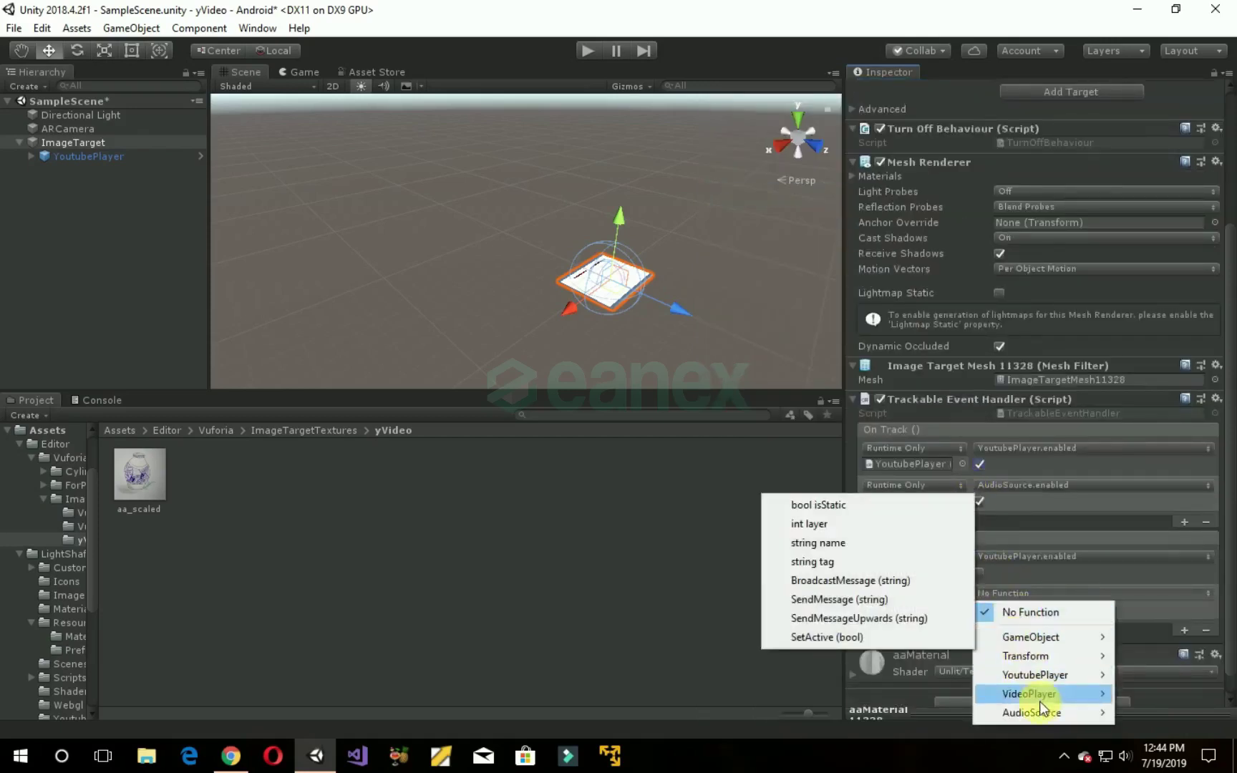
pyautogui.moveTo(1045, 693)
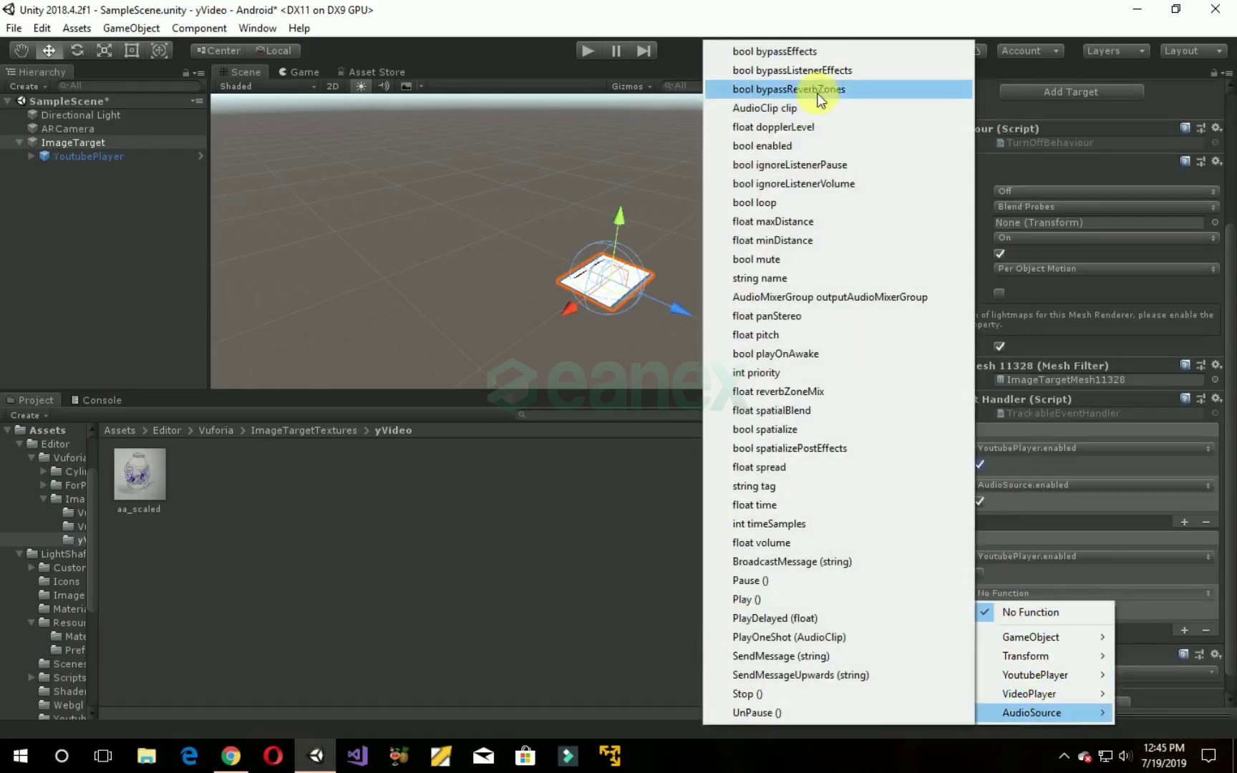
pyautogui.click(816, 145)
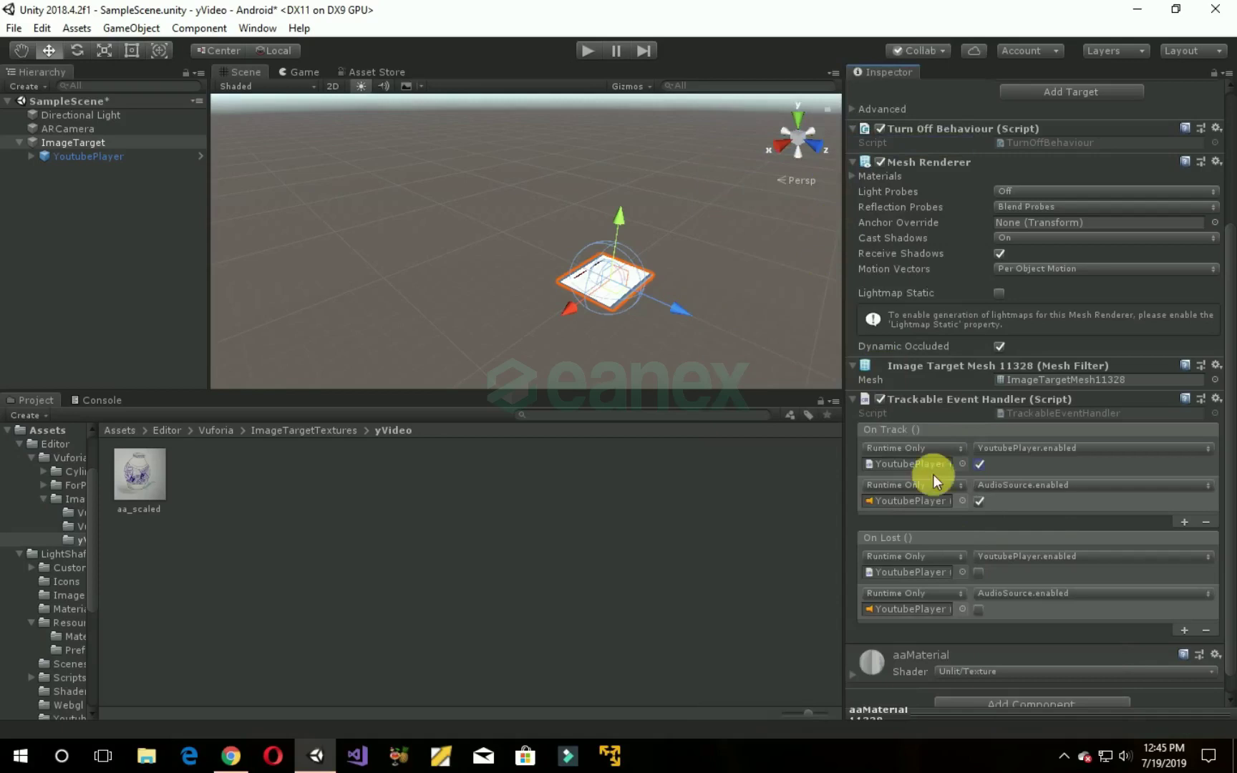
# Step: Save the scene, disable YoutubePlayer's script and Audio Source, then switch to Vuforia Target Manager
pyautogui.click(177, 155)
pyautogui.hotkey('ctrl', 's')
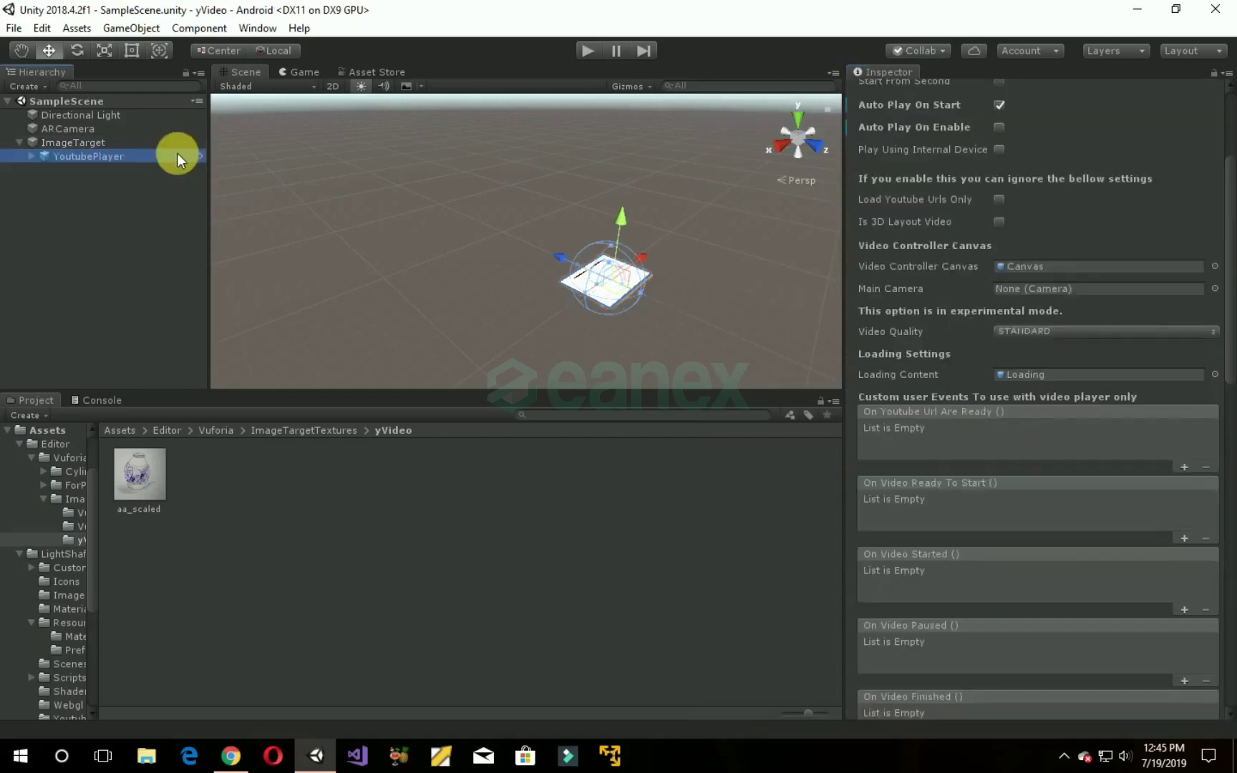
pyautogui.scroll(5, 908, 160)
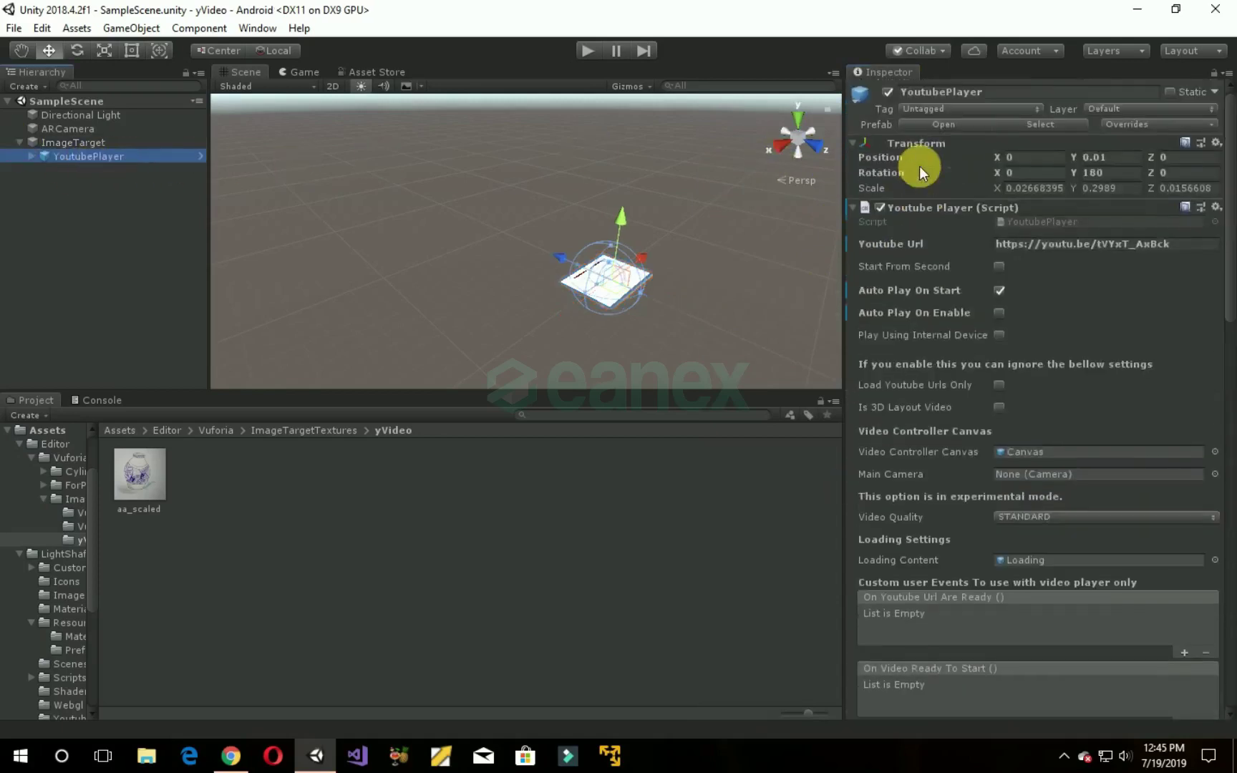
pyautogui.click(879, 207)
pyautogui.scroll(-10, 906, 267)
pyautogui.scroll(-7, 909, 394)
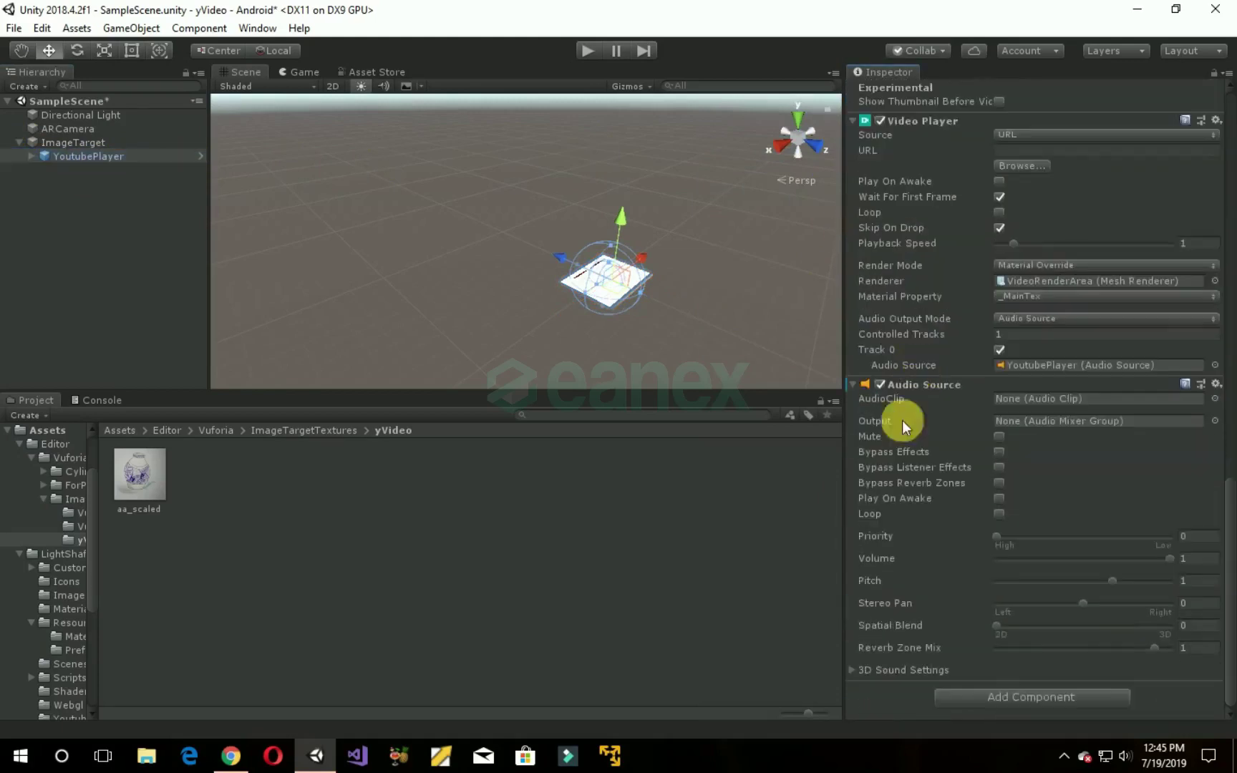
pyautogui.click(879, 385)
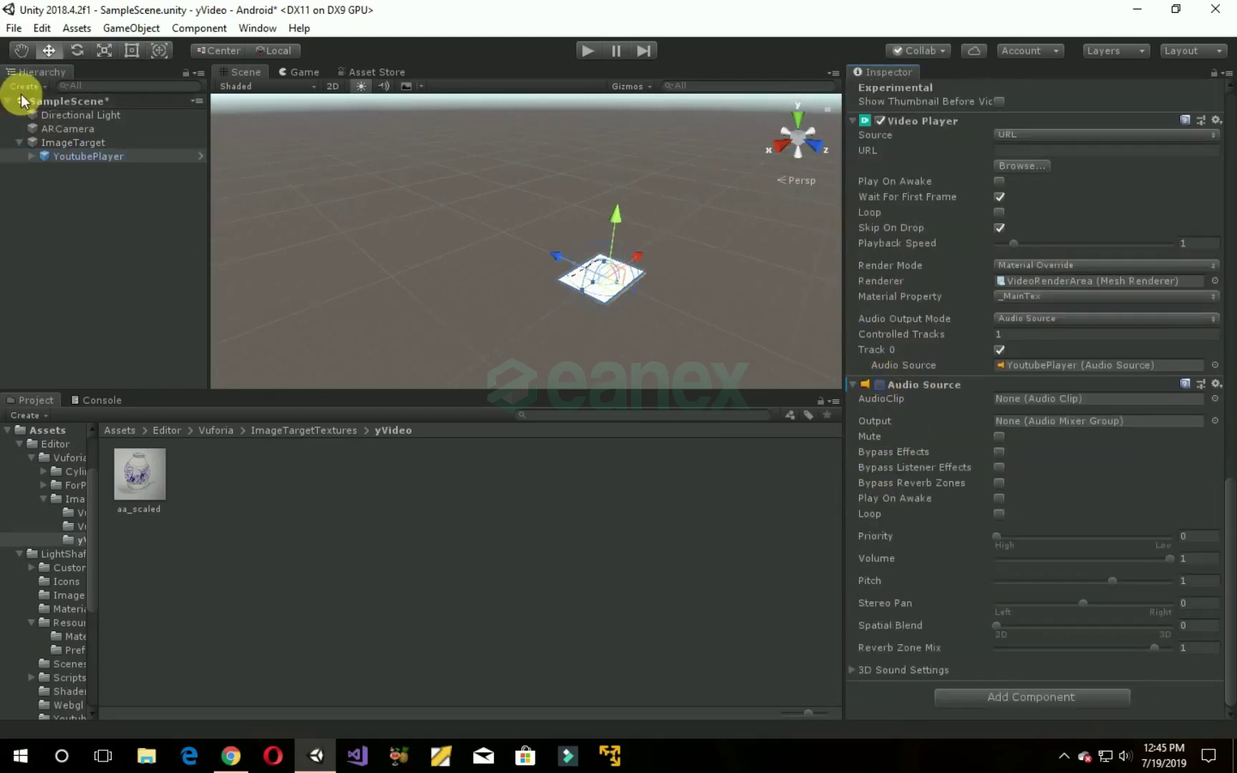
pyautogui.click(229, 755)
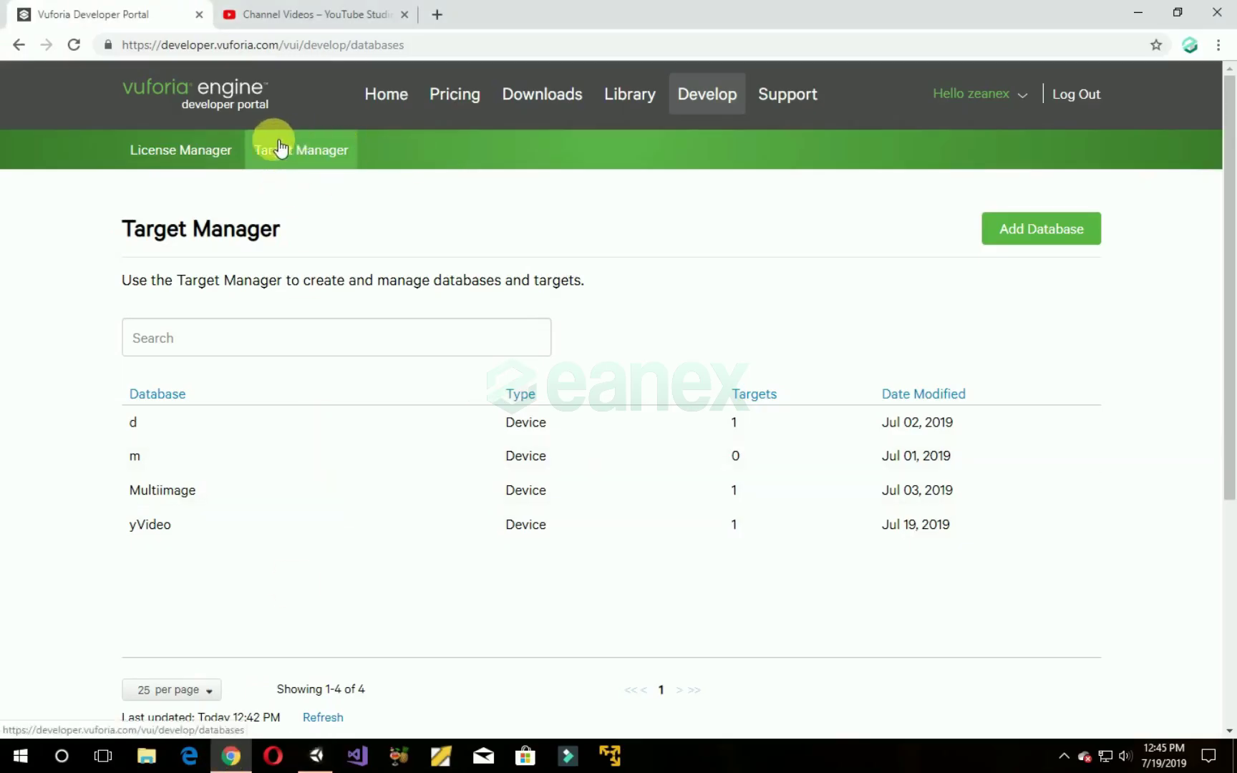
# Step: Start a new Single Image target in the yVideo database and choose its image file
pyautogui.click(170, 536)
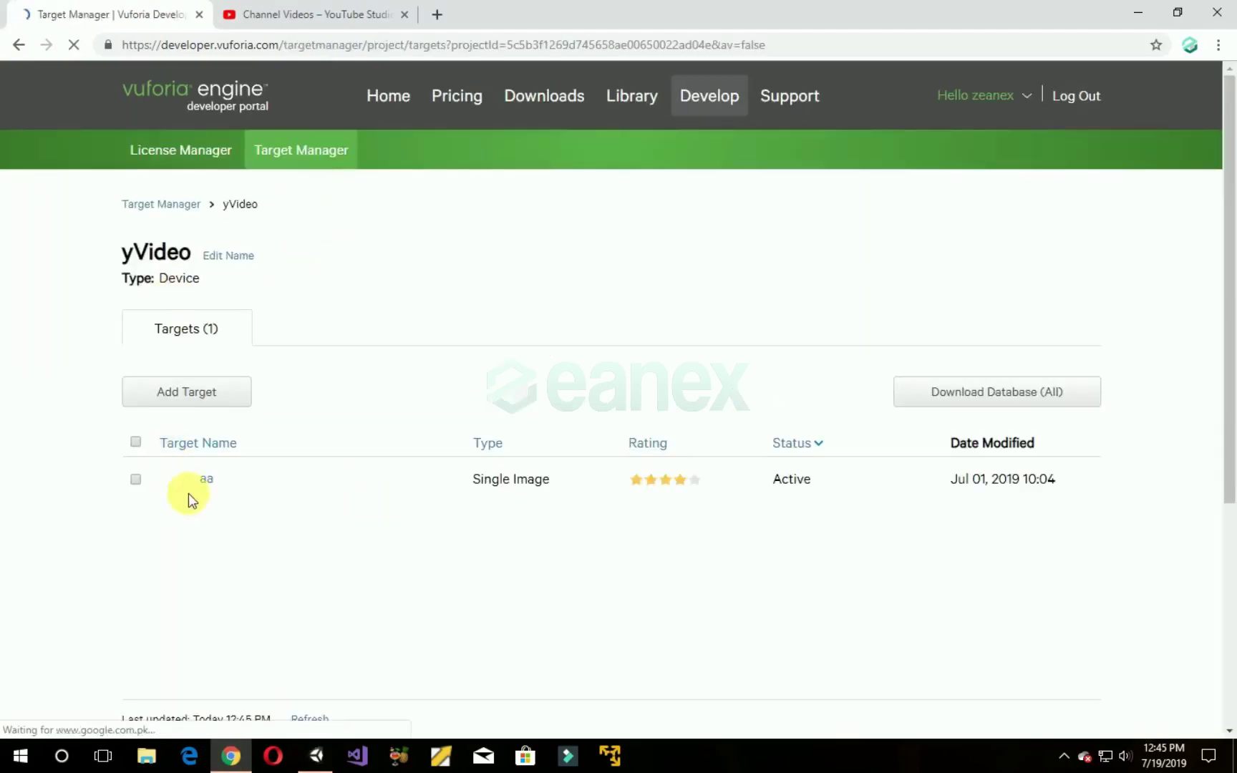
pyautogui.click(205, 390)
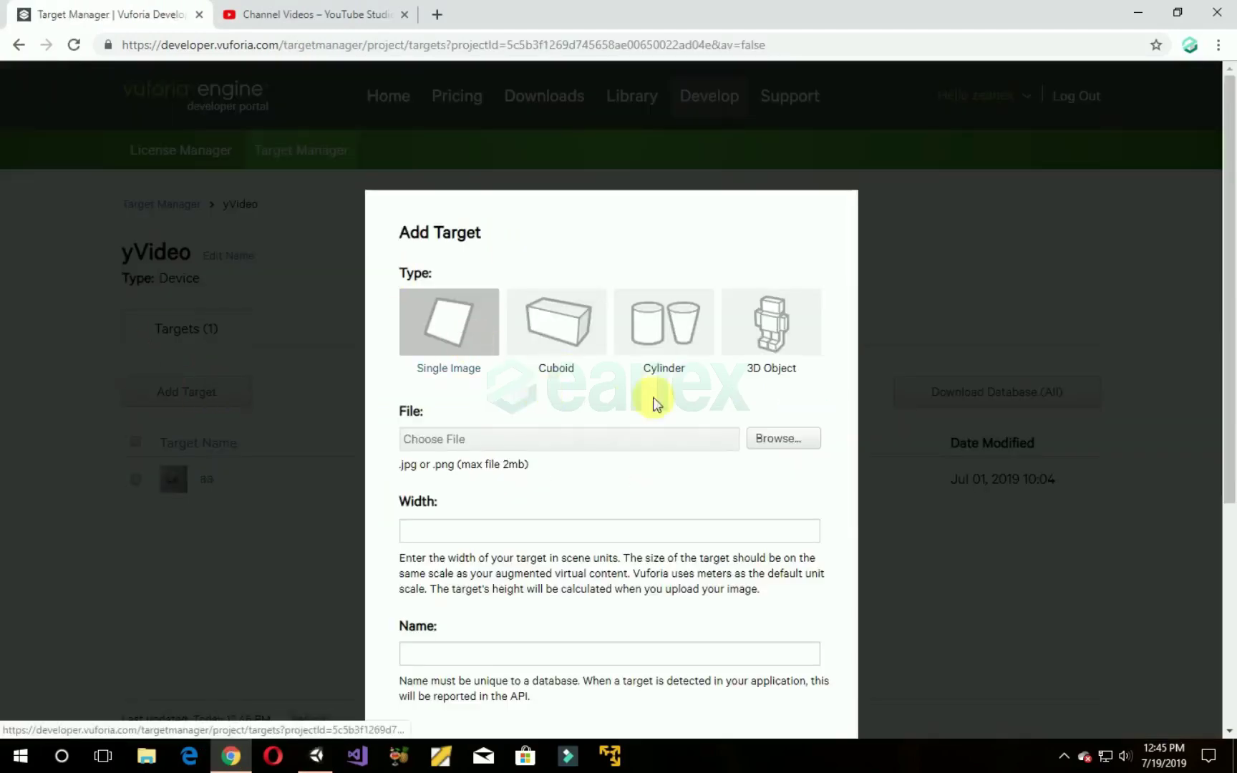
pyautogui.click(760, 439)
pyautogui.click(467, 384)
pyautogui.scroll(-5, 588, 361)
pyautogui.scroll(5, 591, 356)
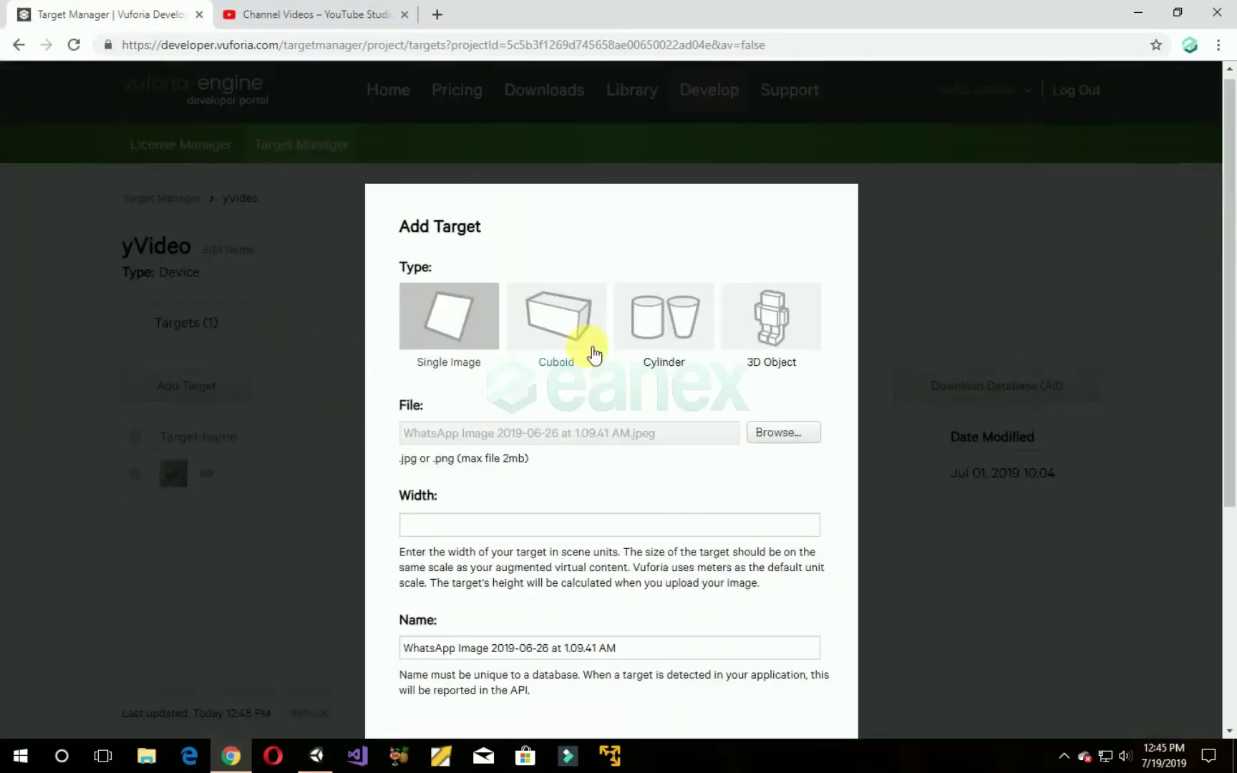
pyautogui.scroll(-4, 591, 354)
# Step: Give the target width 50 and name bb, then add it
pyautogui.click(538, 275)
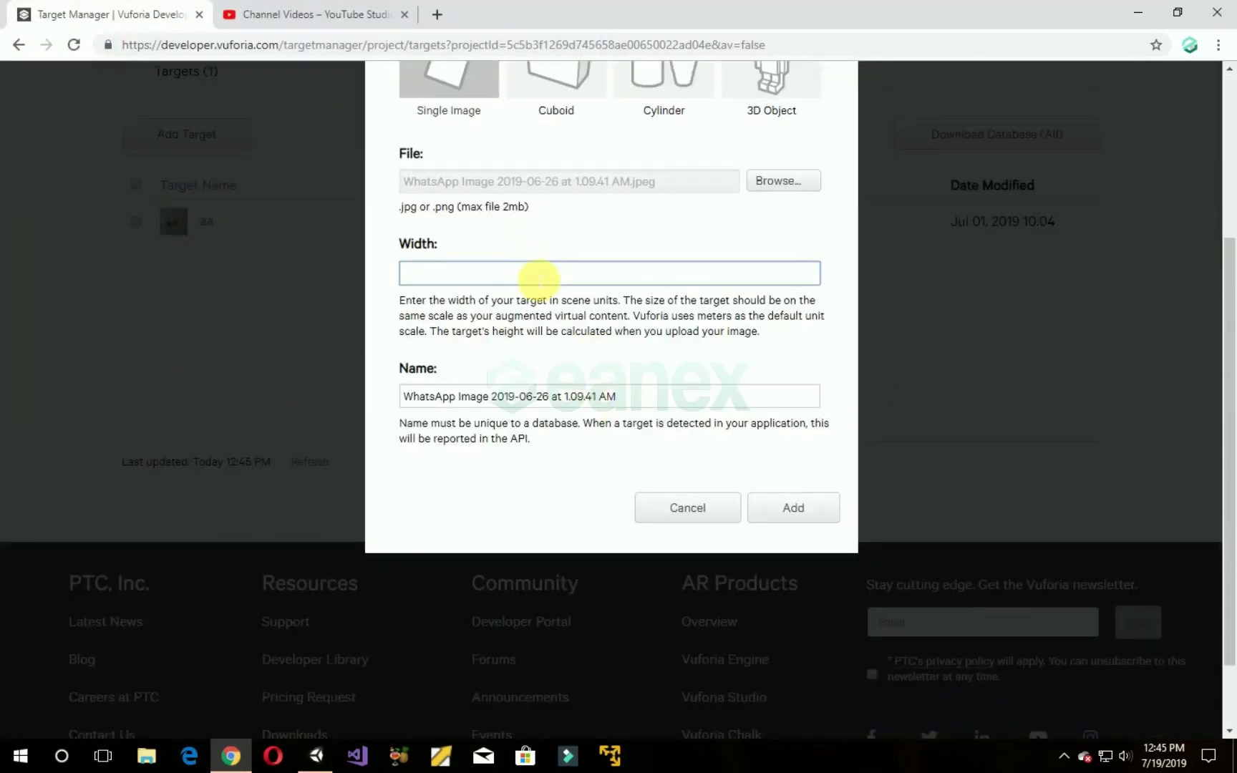
pyautogui.write('50')
pyautogui.moveTo(732, 399); pyautogui.dragTo(133, 398)
pyautogui.write('bb')
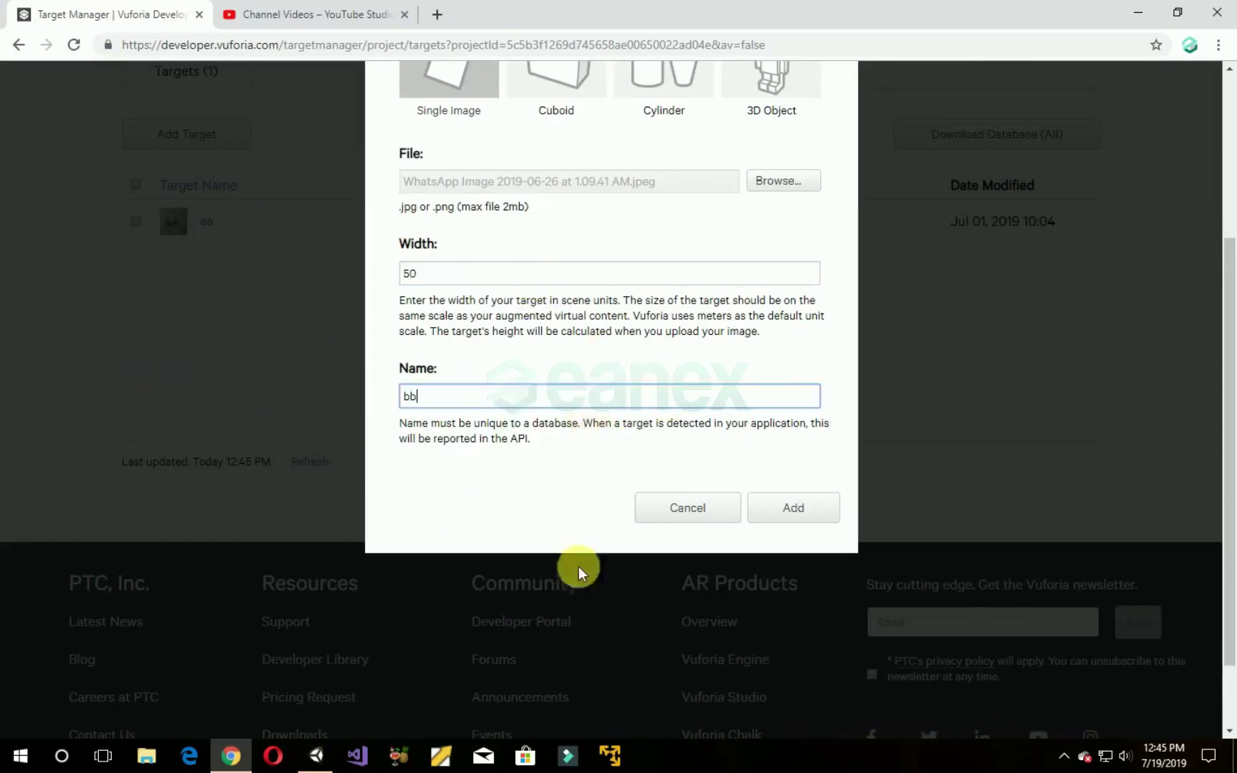
pyautogui.click(807, 514)
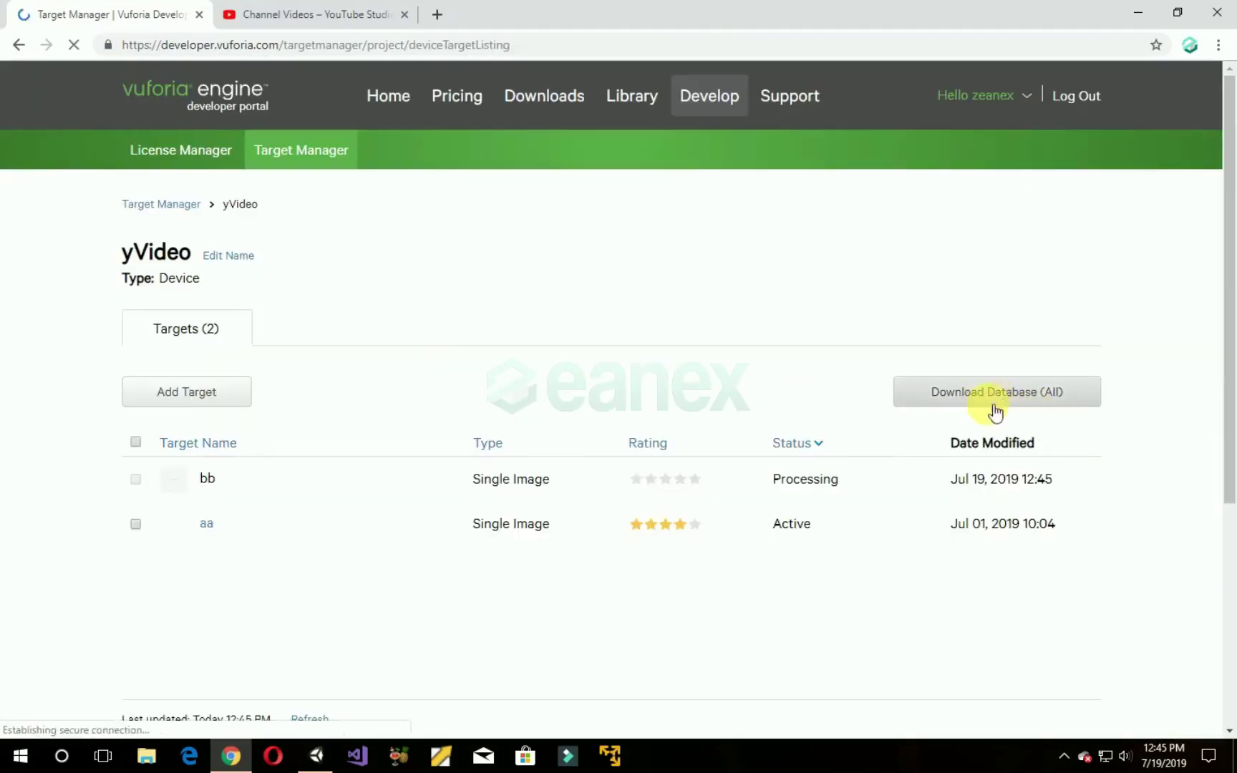
# Step: Refresh the yVideo target list until bb shows as Active
pyautogui.scroll(-1, 894, 415)
pyautogui.moveTo(772, 393); pyautogui.dragTo(856, 401)
pyautogui.scroll(-1, 855, 400)
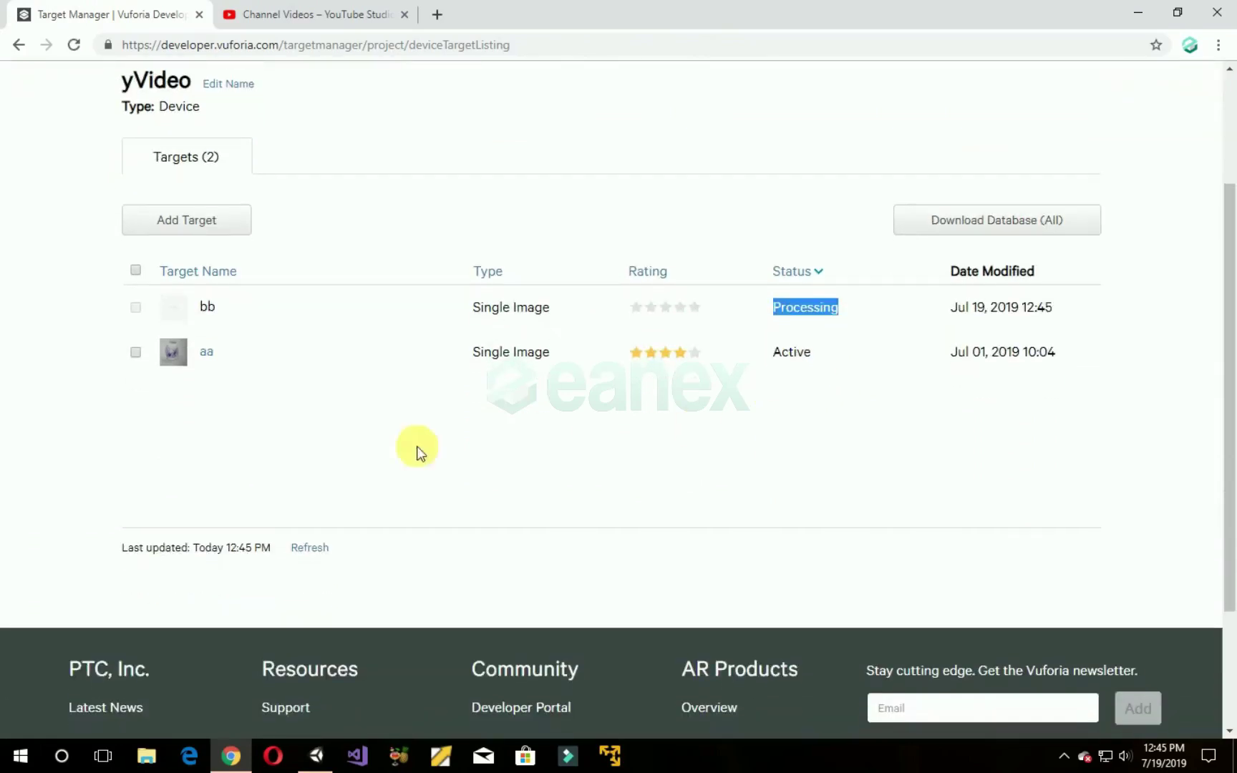
pyautogui.click(301, 547)
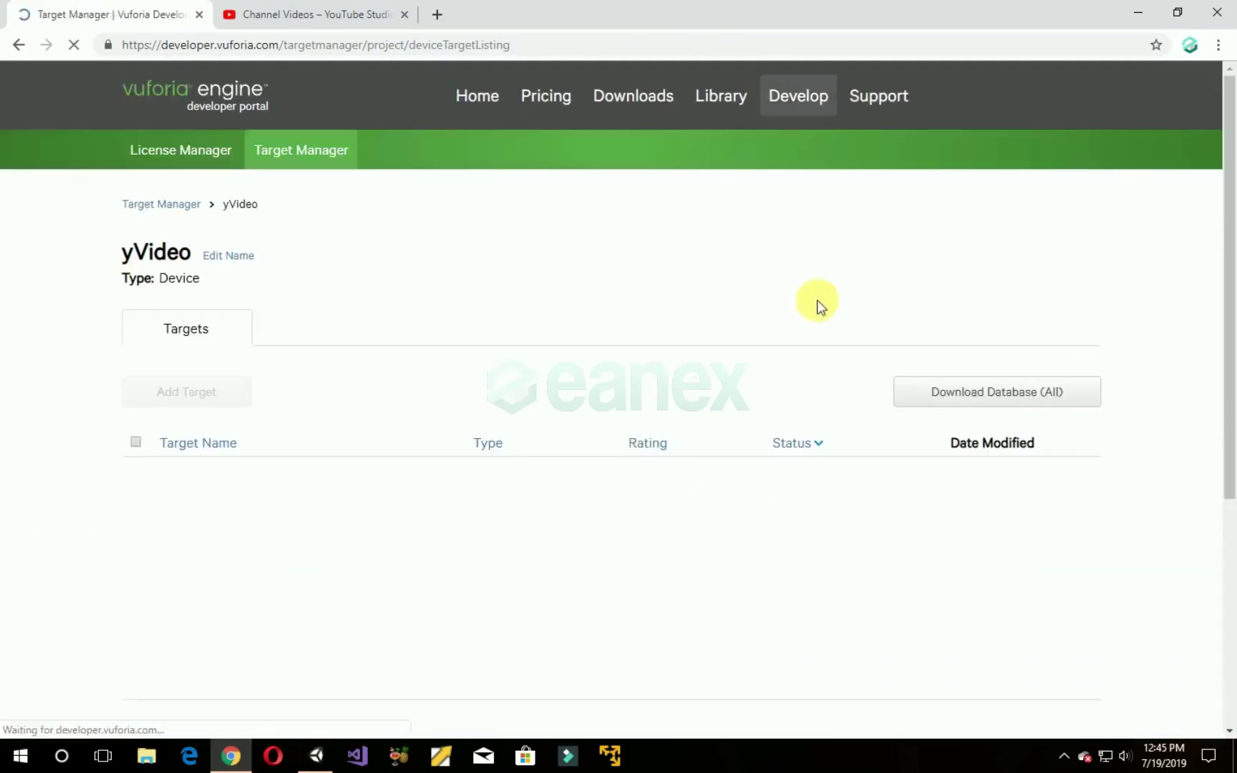
pyautogui.scroll(-1, 817, 499)
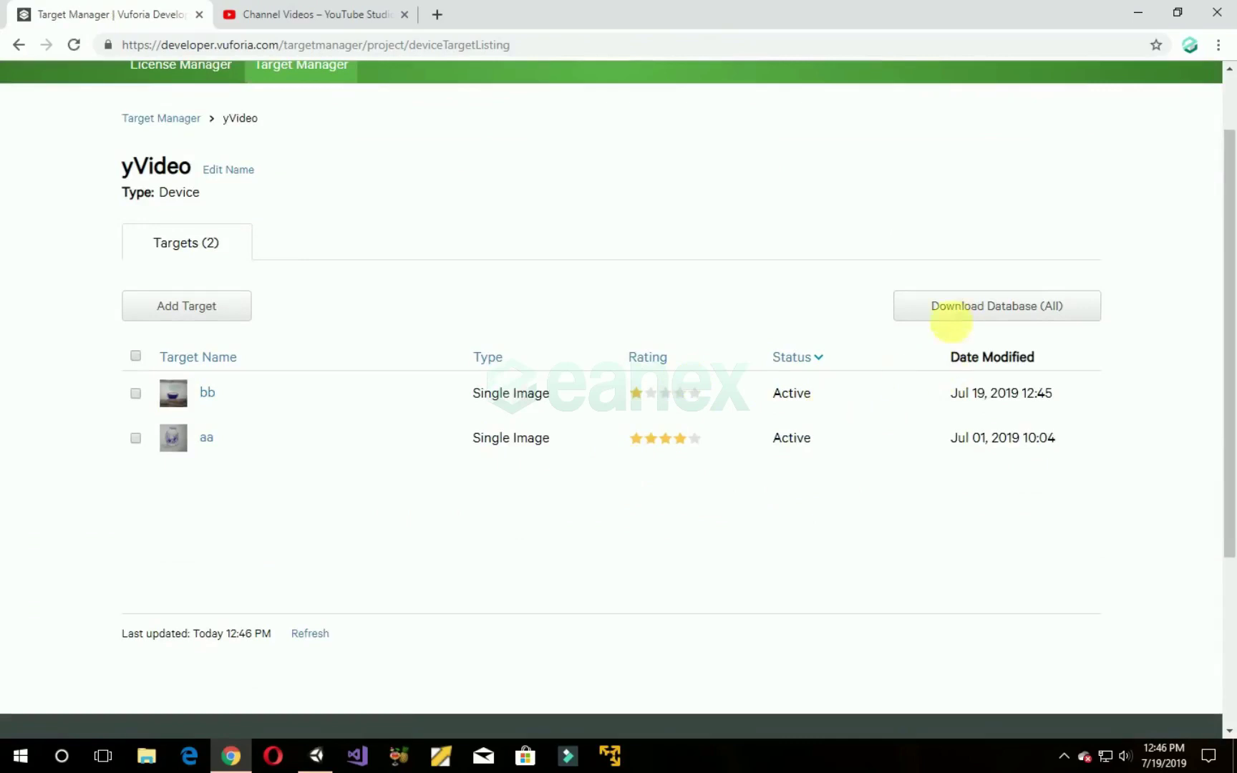
# Step: Download the whole yVideo database for Unity Editor and hand the package to Unity
pyautogui.click(988, 315)
pyautogui.click(428, 368)
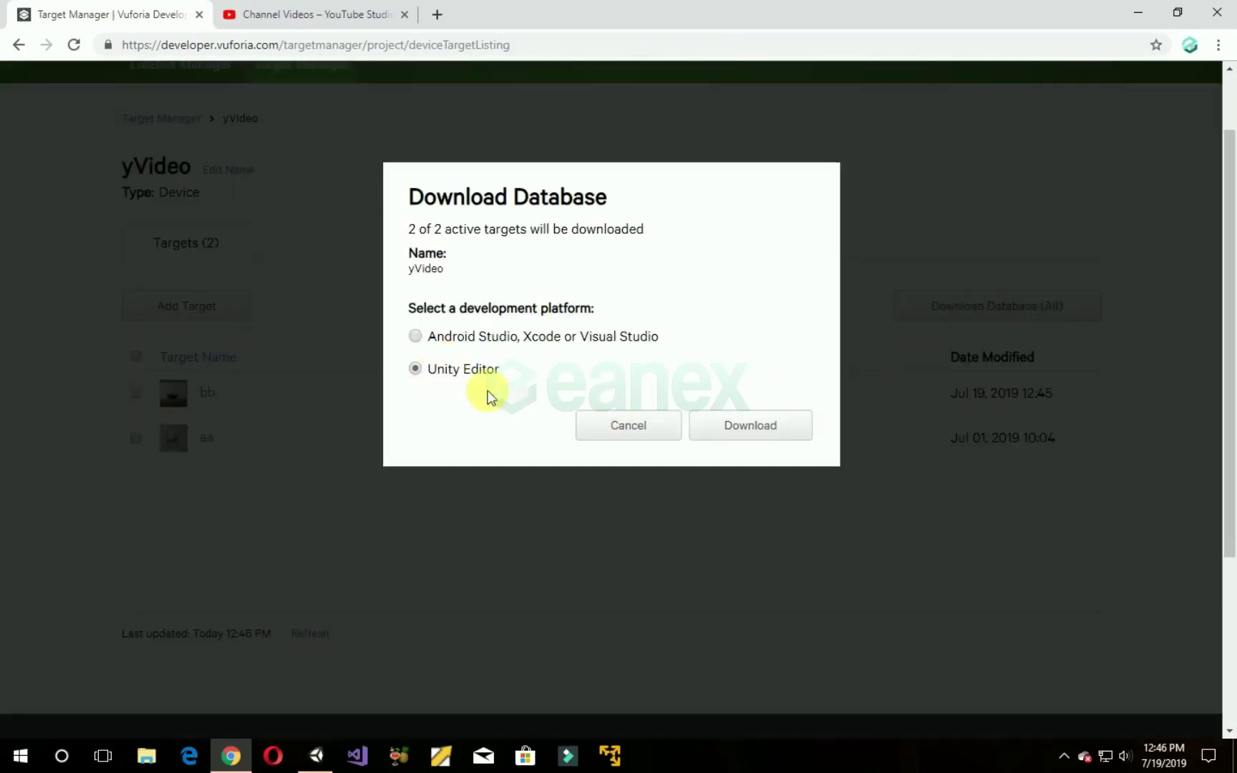
pyautogui.click(782, 429)
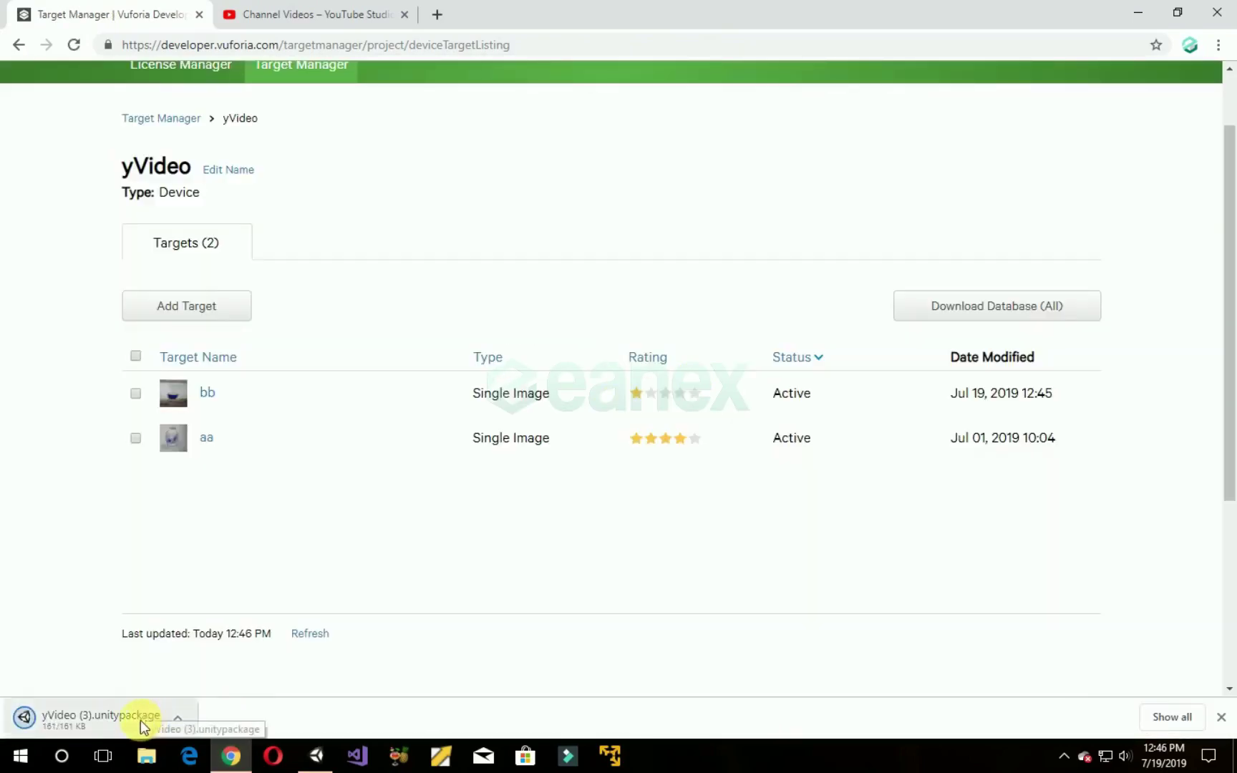
pyautogui.moveTo(81, 721); pyautogui.dragTo(43, 430)
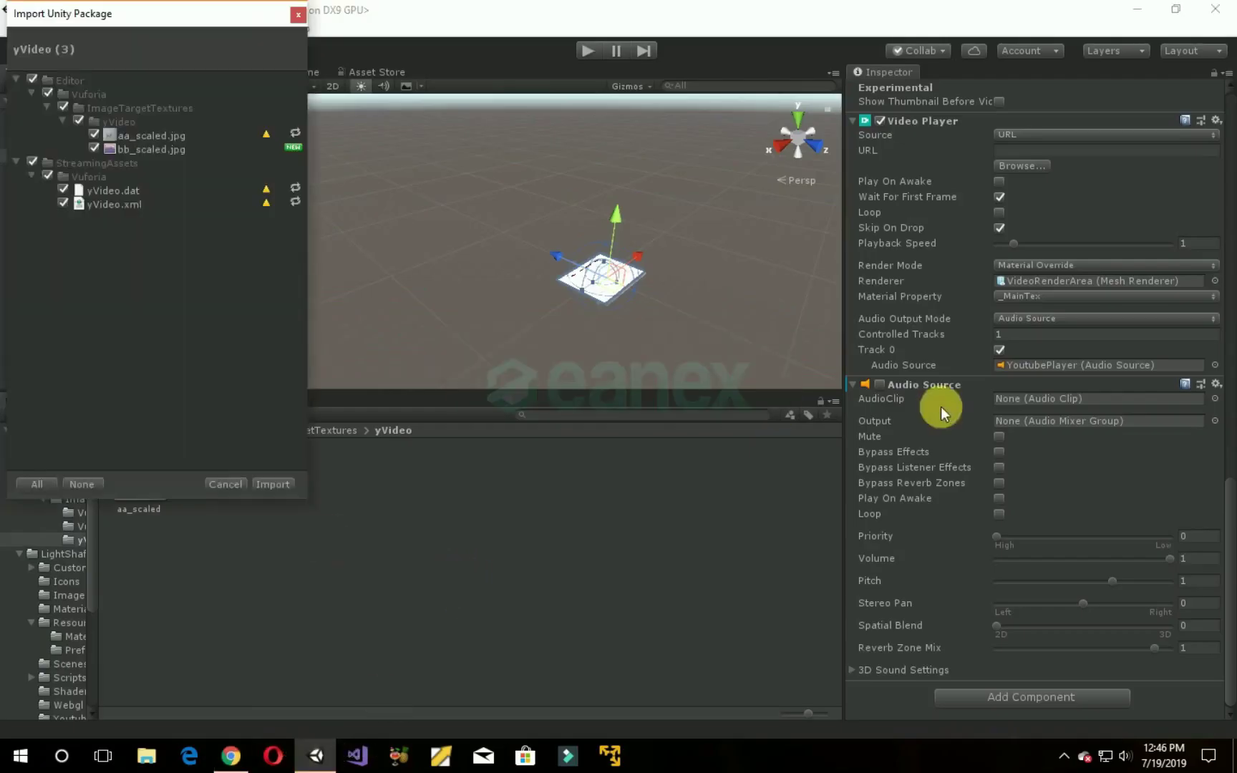
# Step: Import all items of the yVideo package and show the Assets folder
pyautogui.click(275, 484)
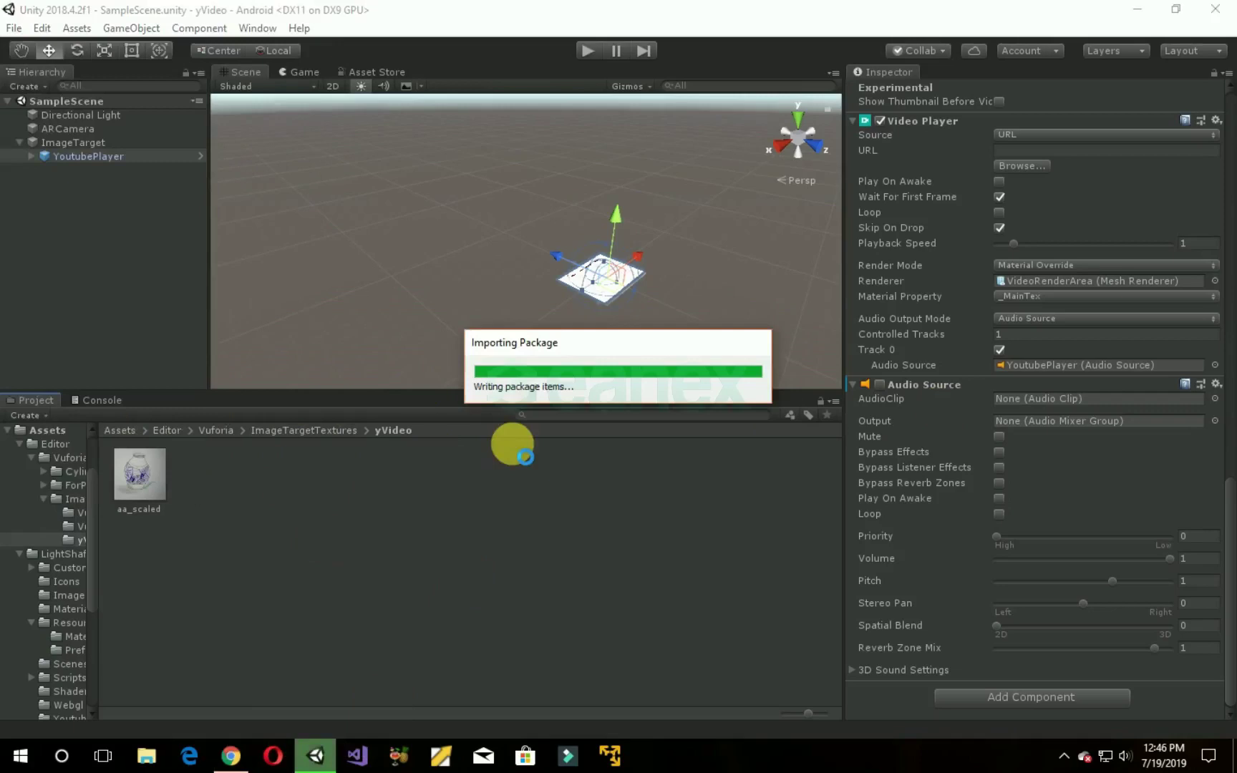
pyautogui.click(48, 429)
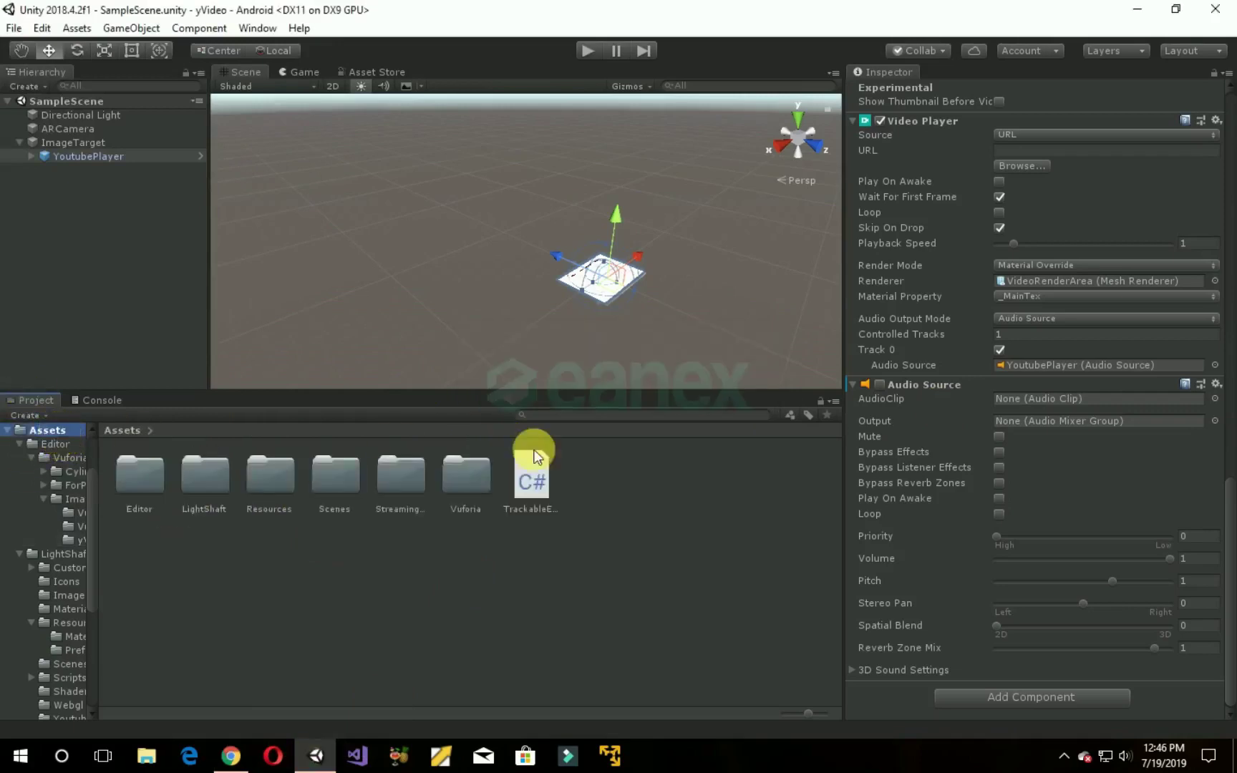
# Step: Copy ImageTarget and paste it into the Hierarchy as ImageTarget (1)
pyautogui.click(80, 145)
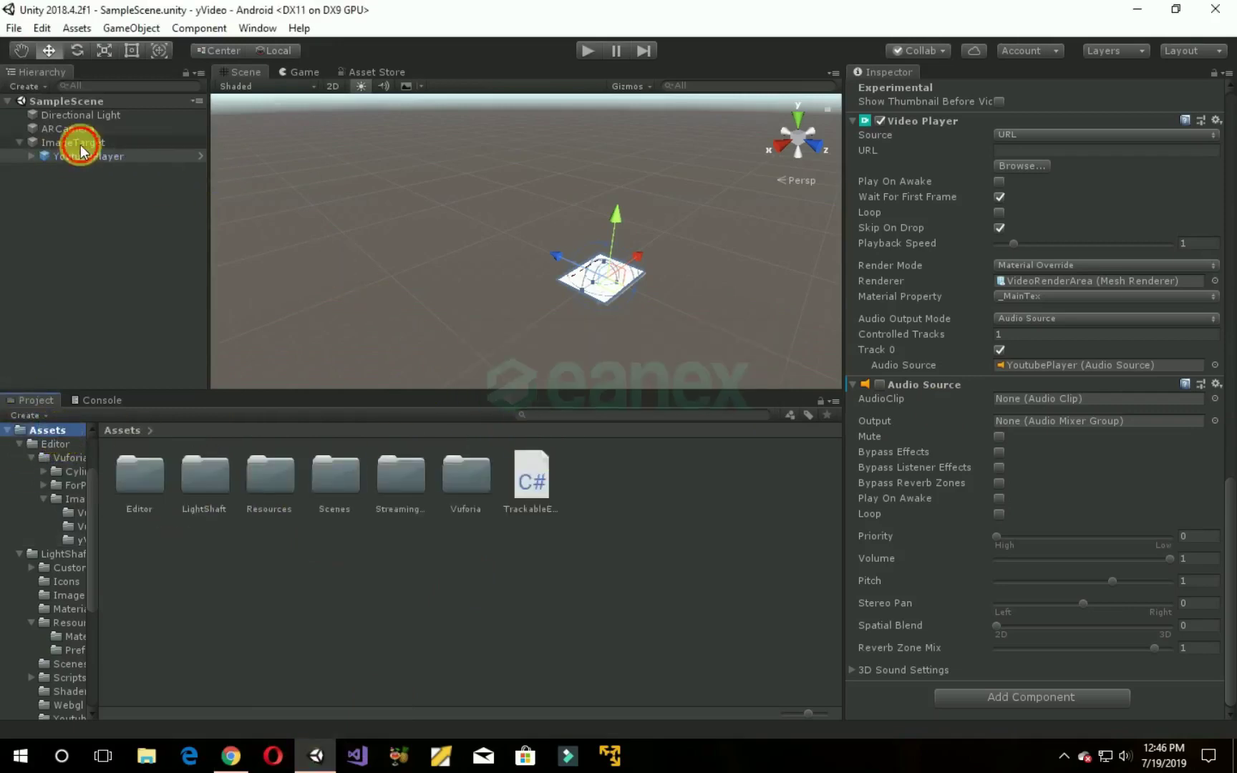
pyautogui.rightClick(80, 145)
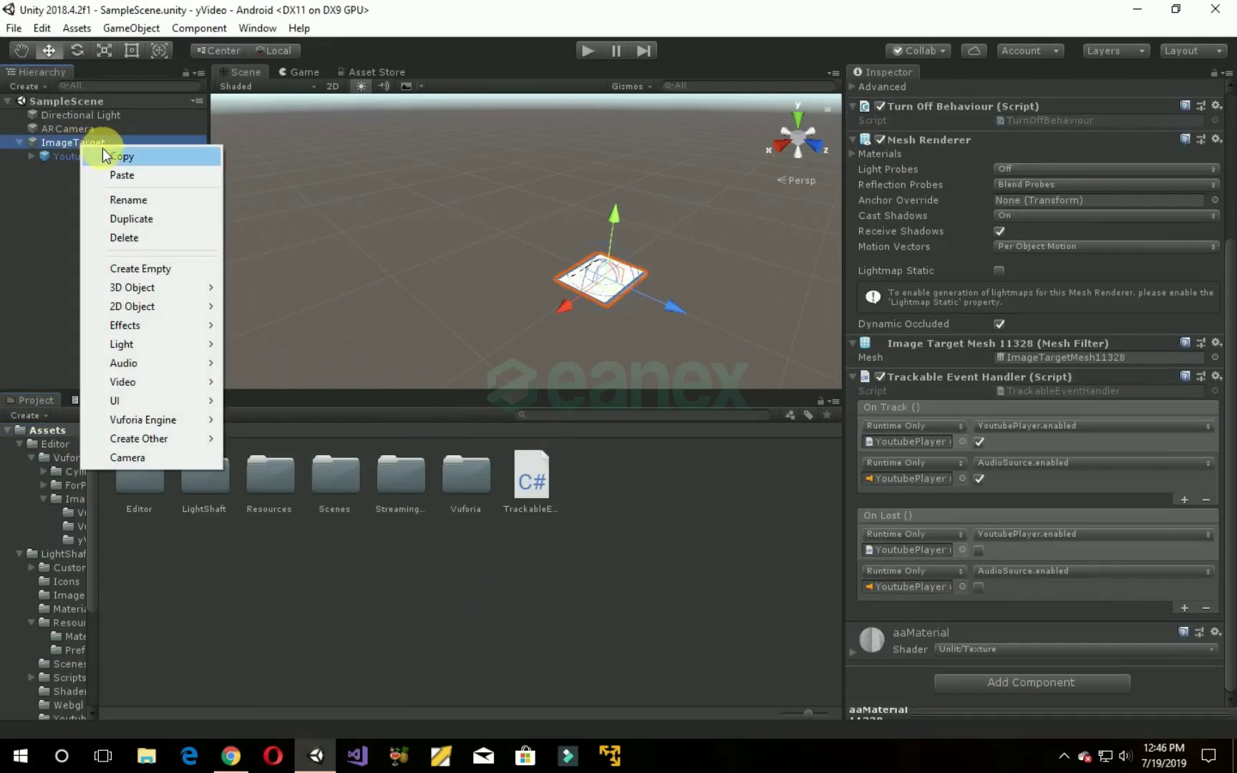
pyautogui.click(100, 155)
pyautogui.rightClick(51, 188)
pyautogui.click(78, 241)
pyautogui.rightClick(78, 241)
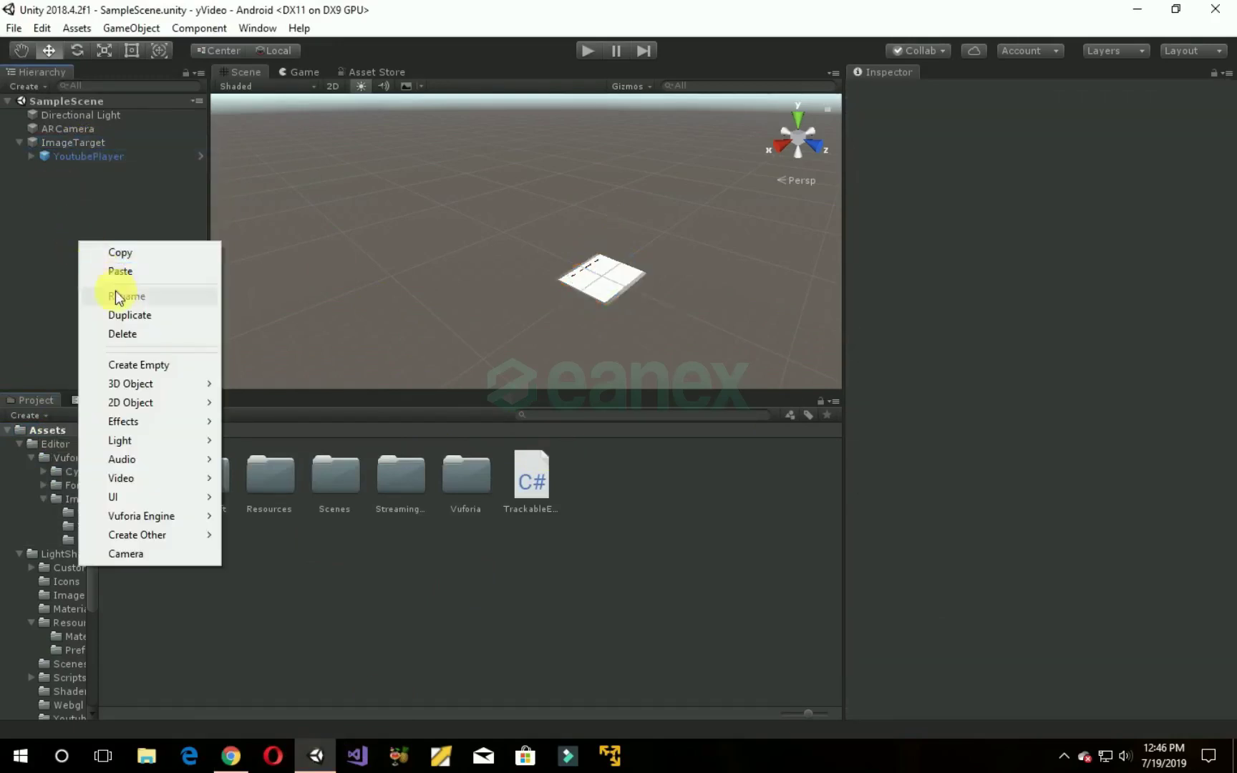
pyautogui.click(133, 273)
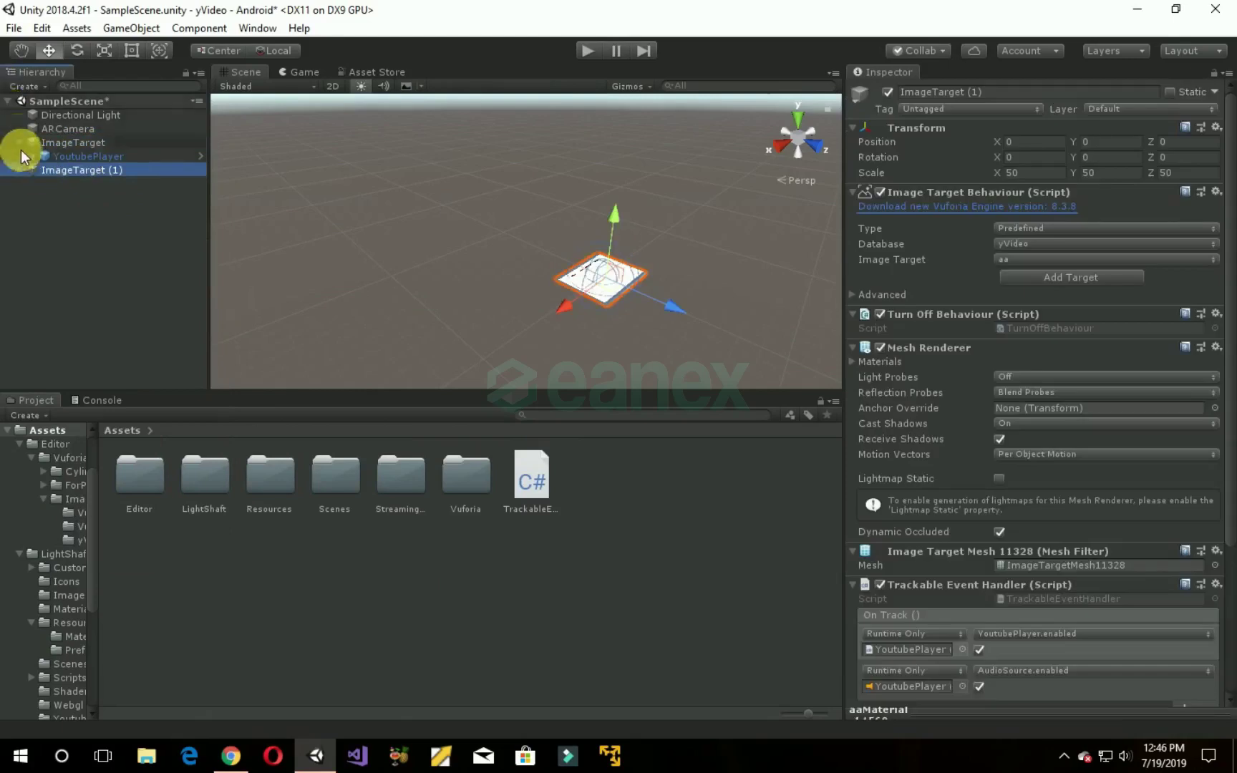
# Step: Expand ImageTarget (1) and set its Image Target to bb
pyautogui.click(20, 170)
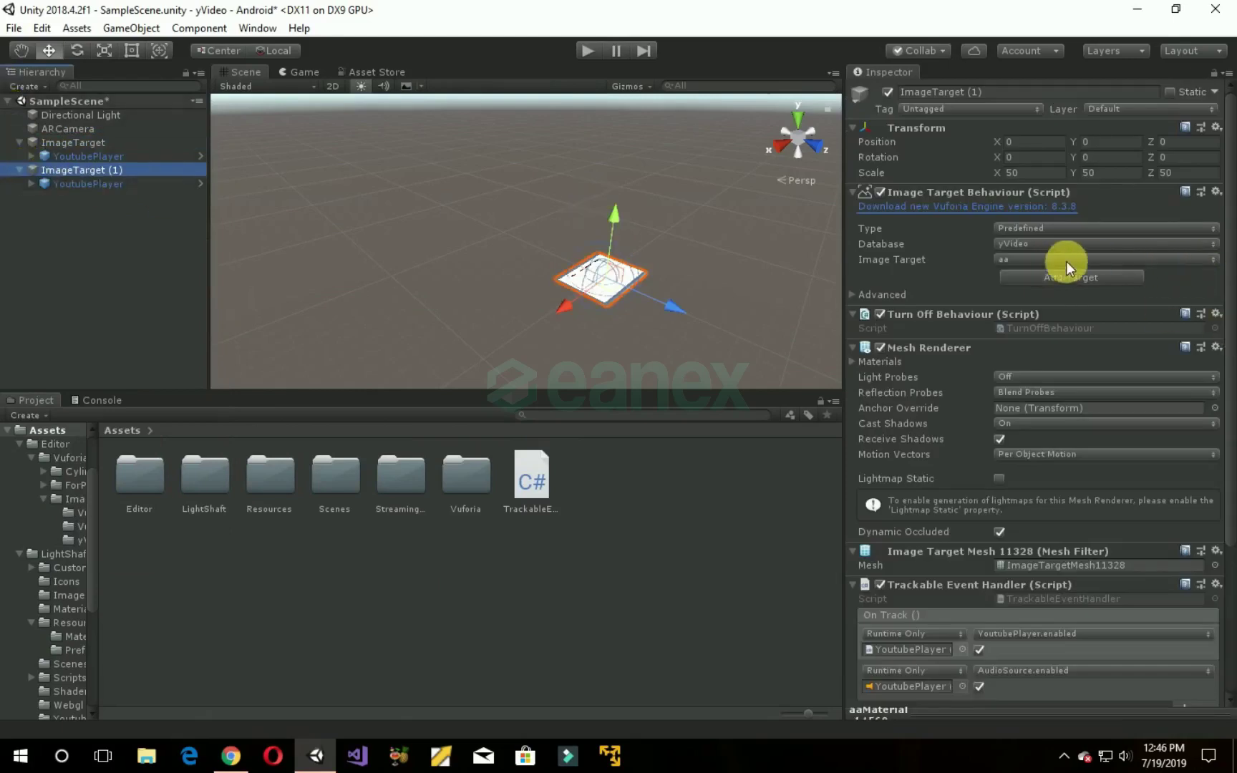
pyautogui.click(1102, 260)
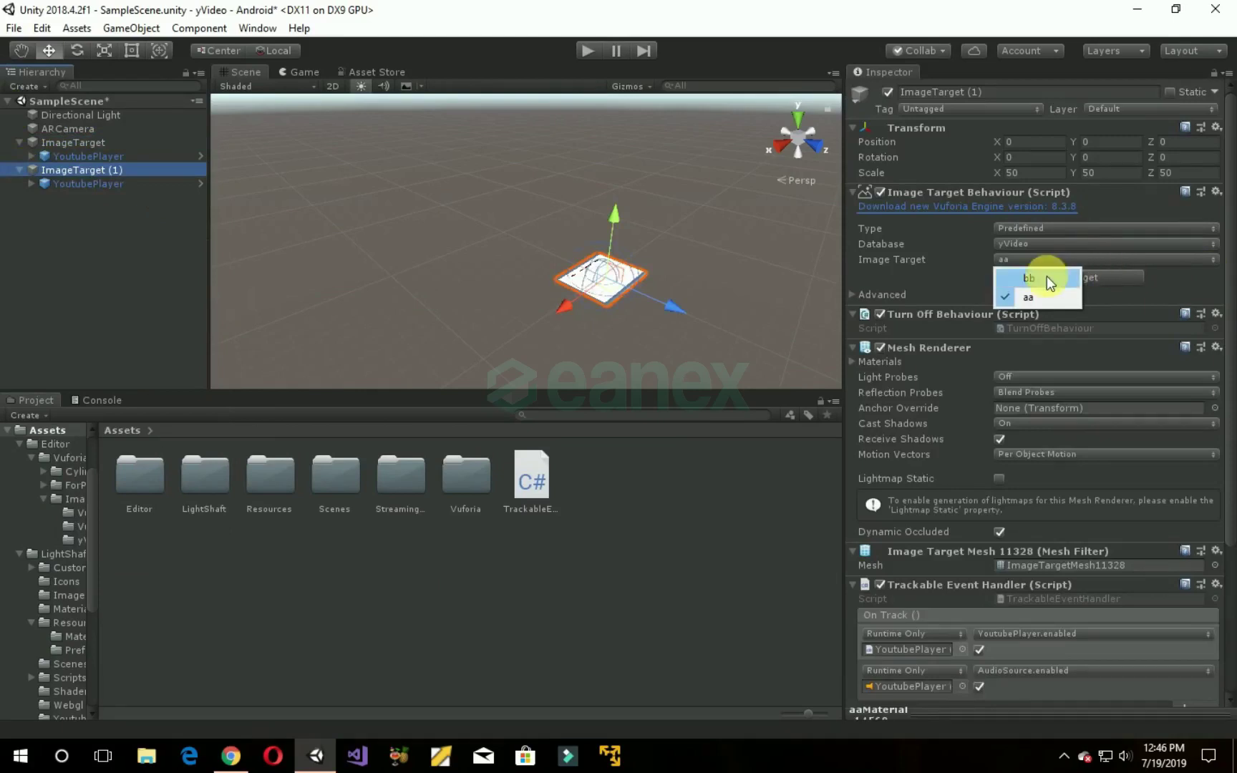
pyautogui.click(1030, 294)
pyautogui.click(85, 184)
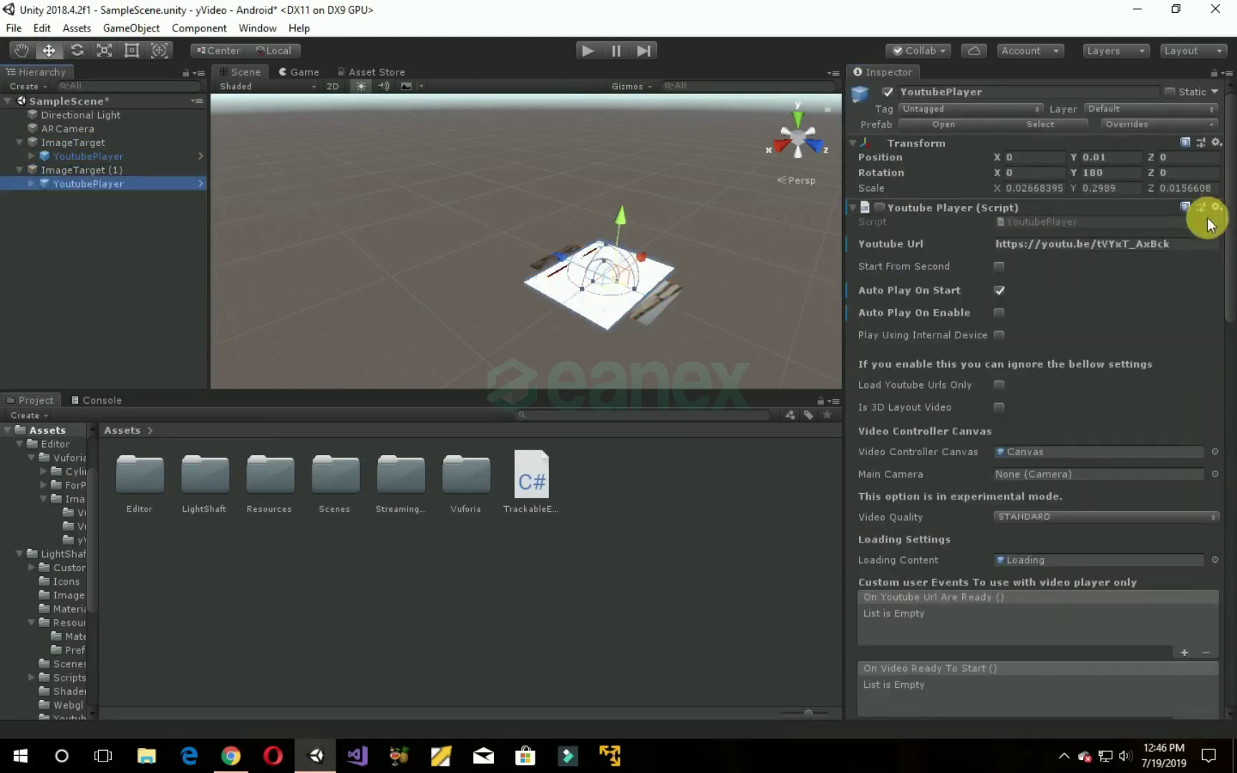
pyautogui.click(1182, 247)
pyautogui.write('https://youtu.be/uyweJ9lPD90')
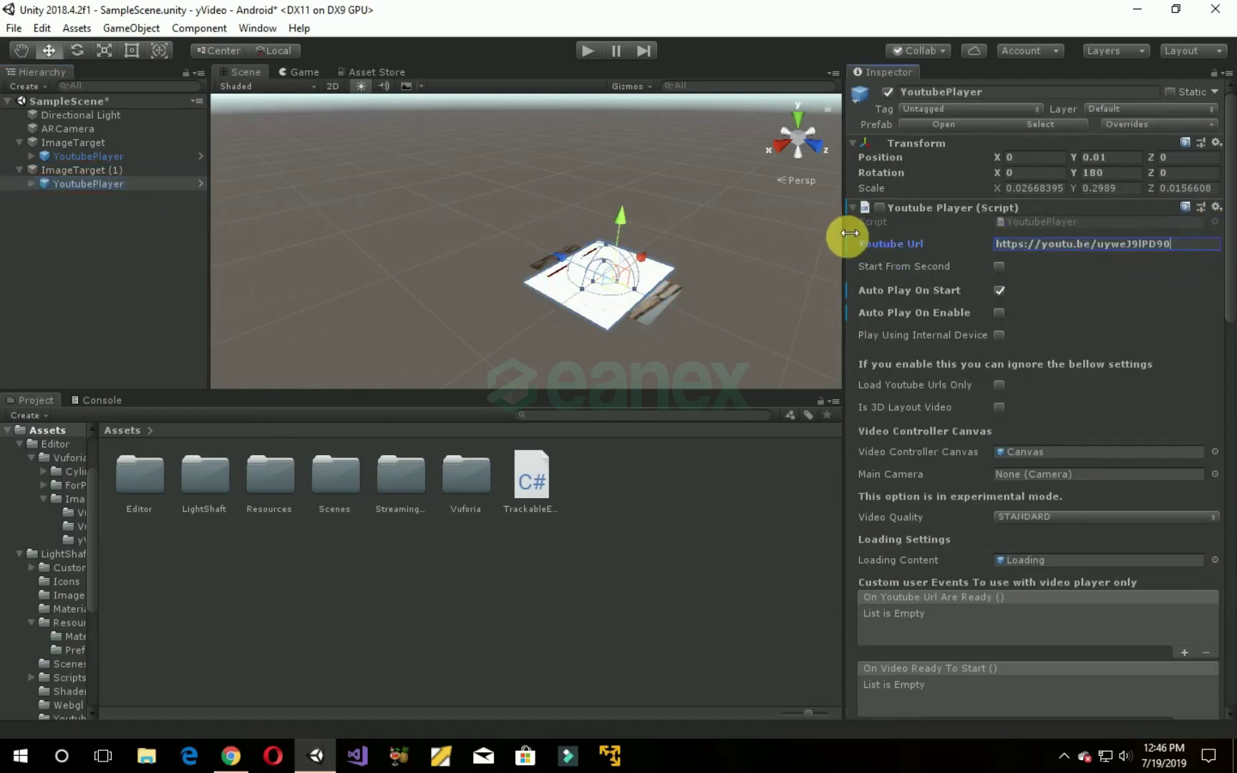
pyautogui.click(999, 313)
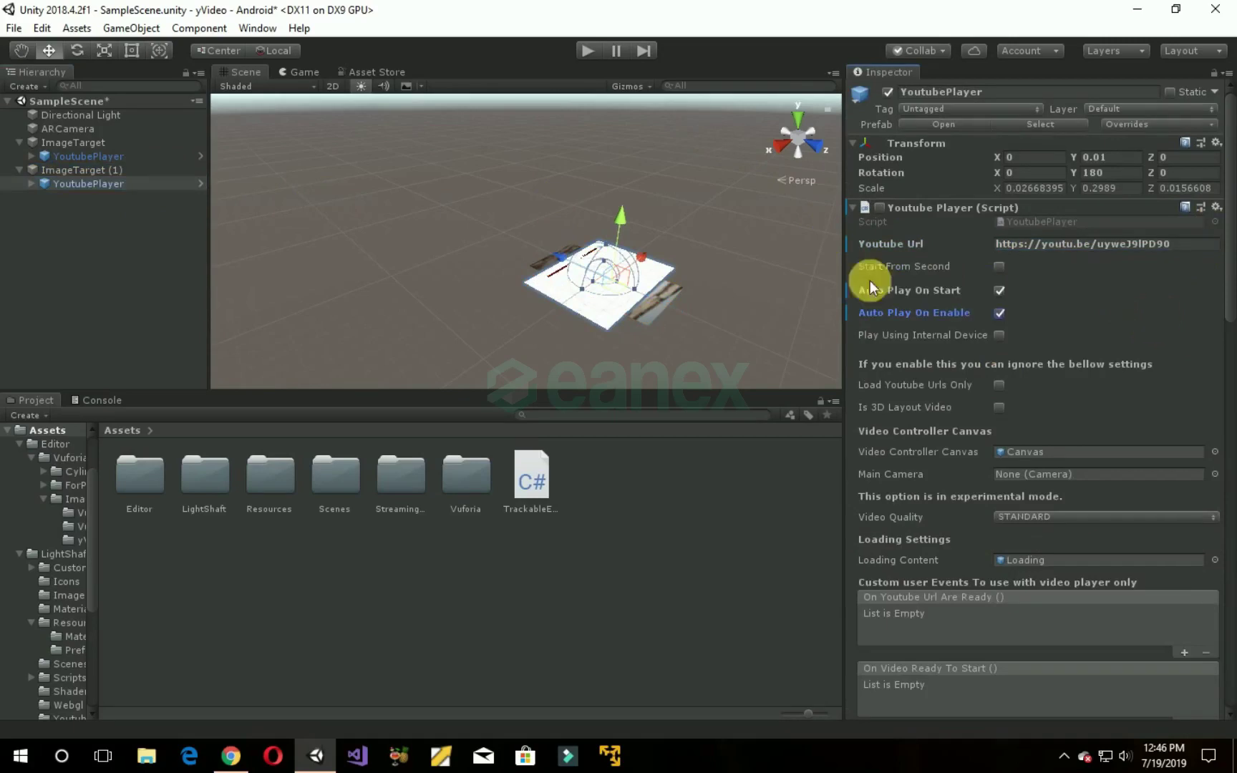
pyautogui.hotkey('ctrl', 's')
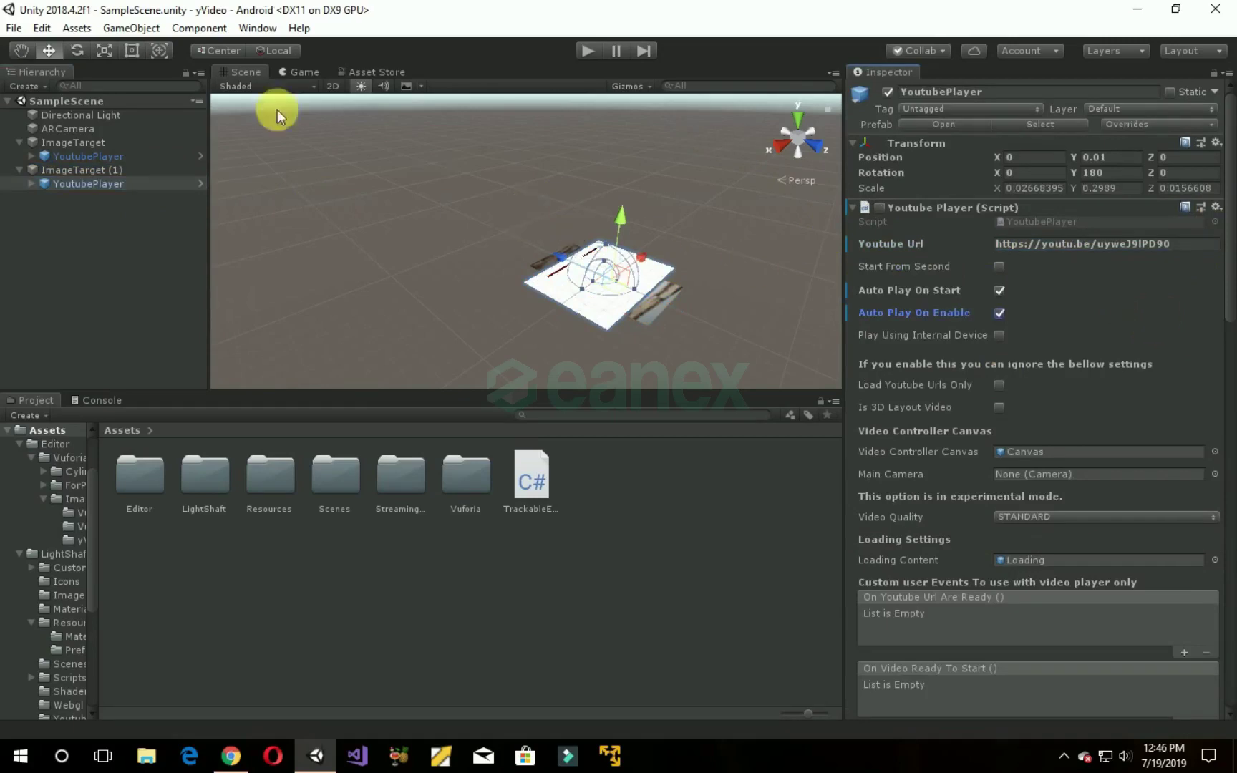
pyautogui.click(13, 28)
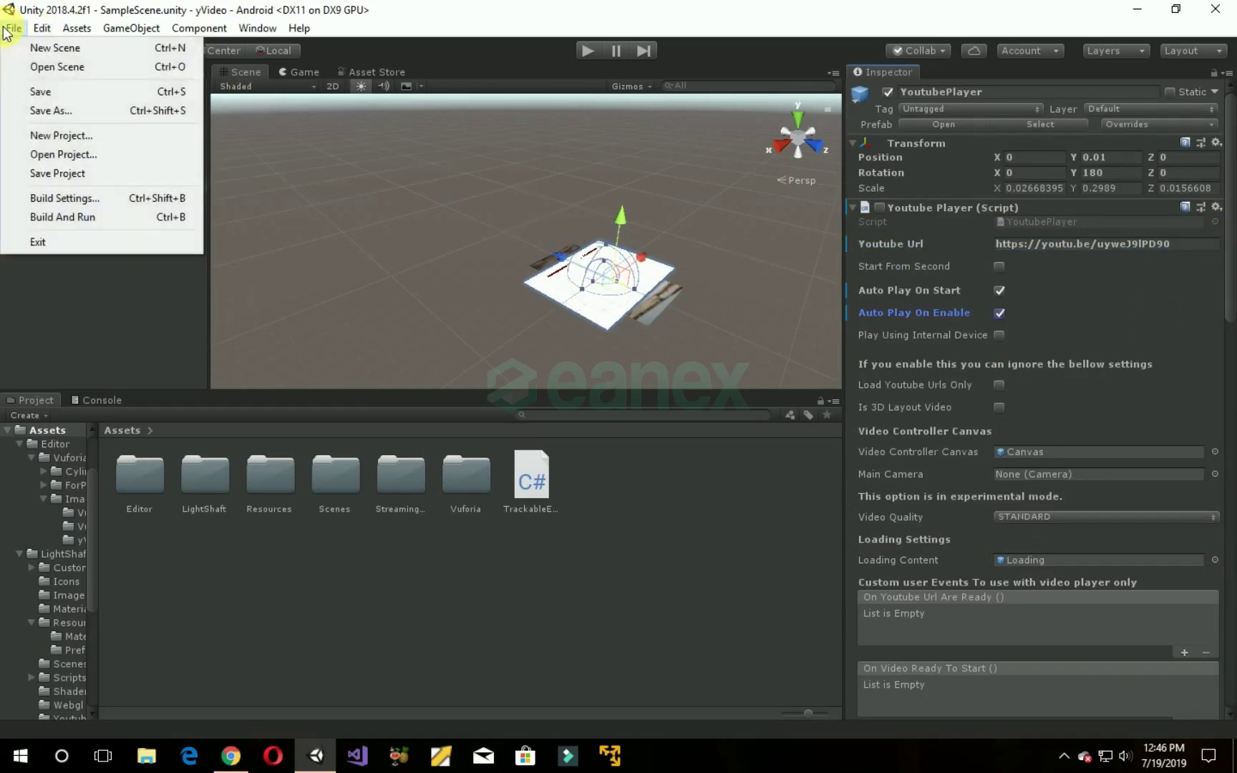
# Step: Build and run the Android app from Build Settings, saving it as hhhh.apk
pyautogui.click(61, 197)
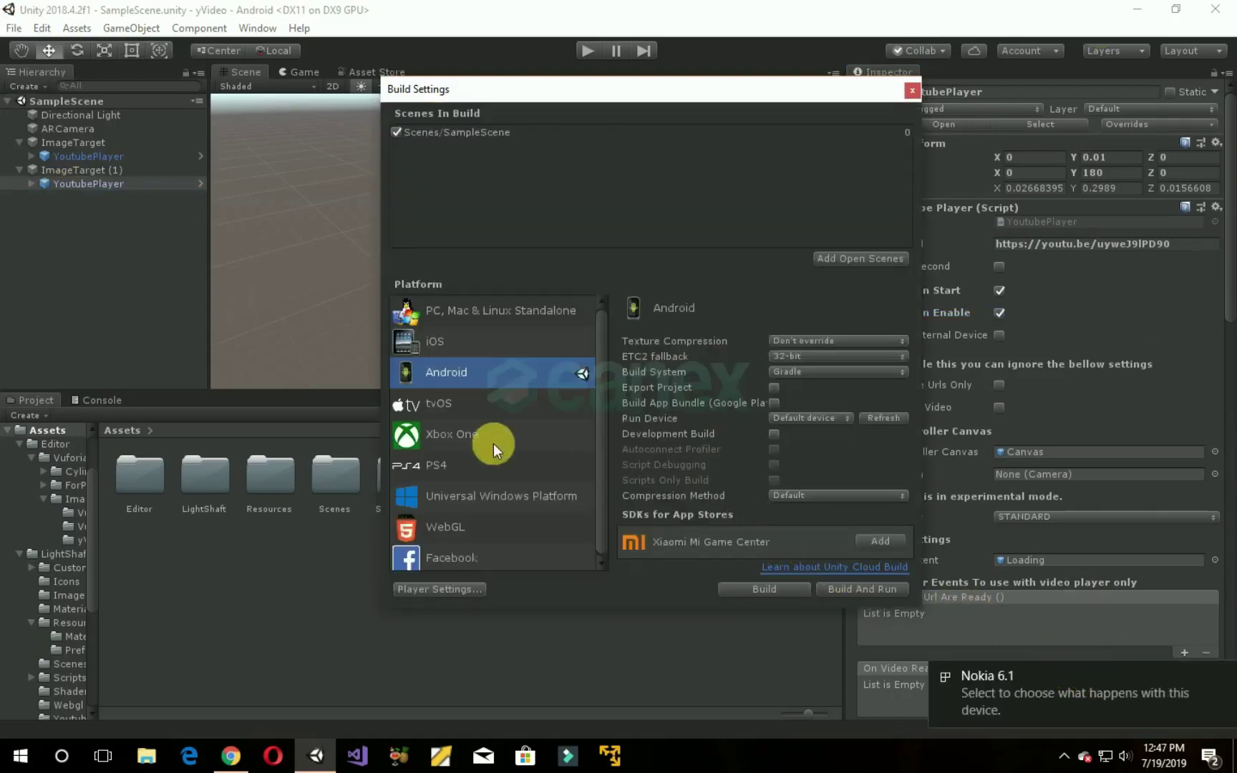
pyautogui.click(875, 591)
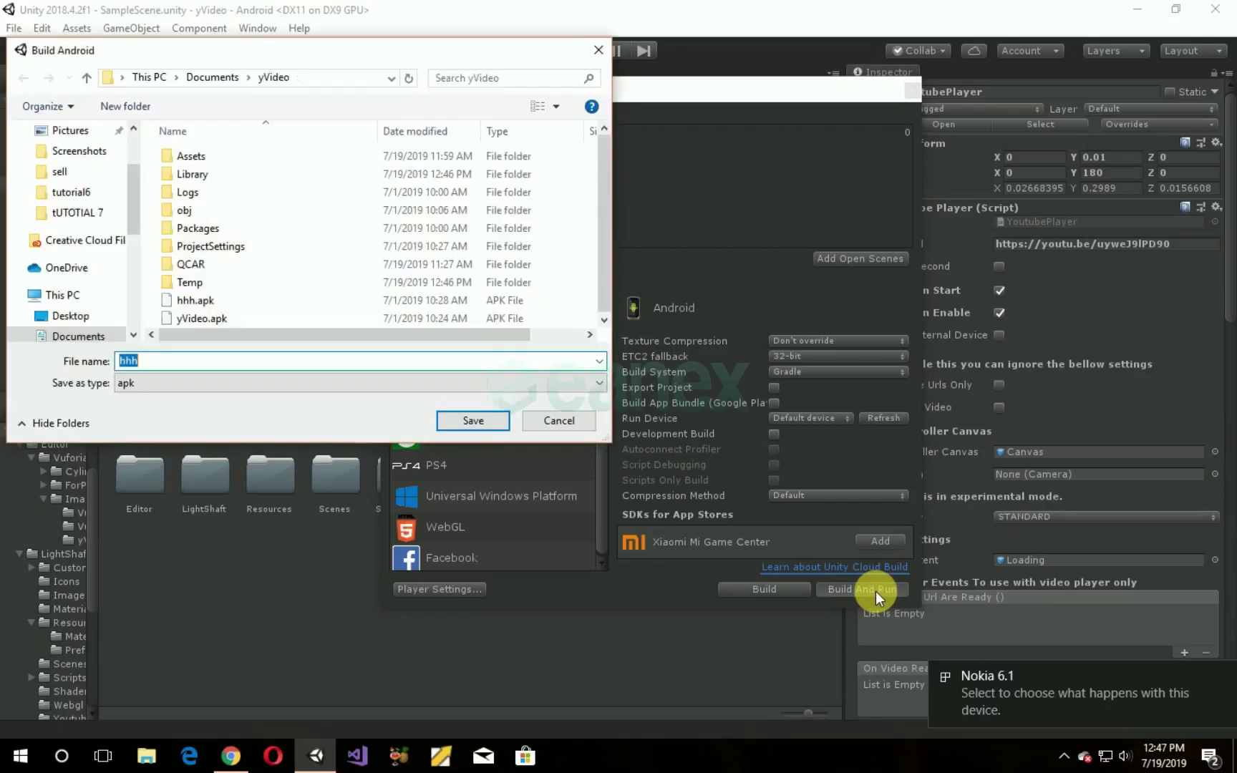
pyautogui.click(260, 367)
pyautogui.write('h')
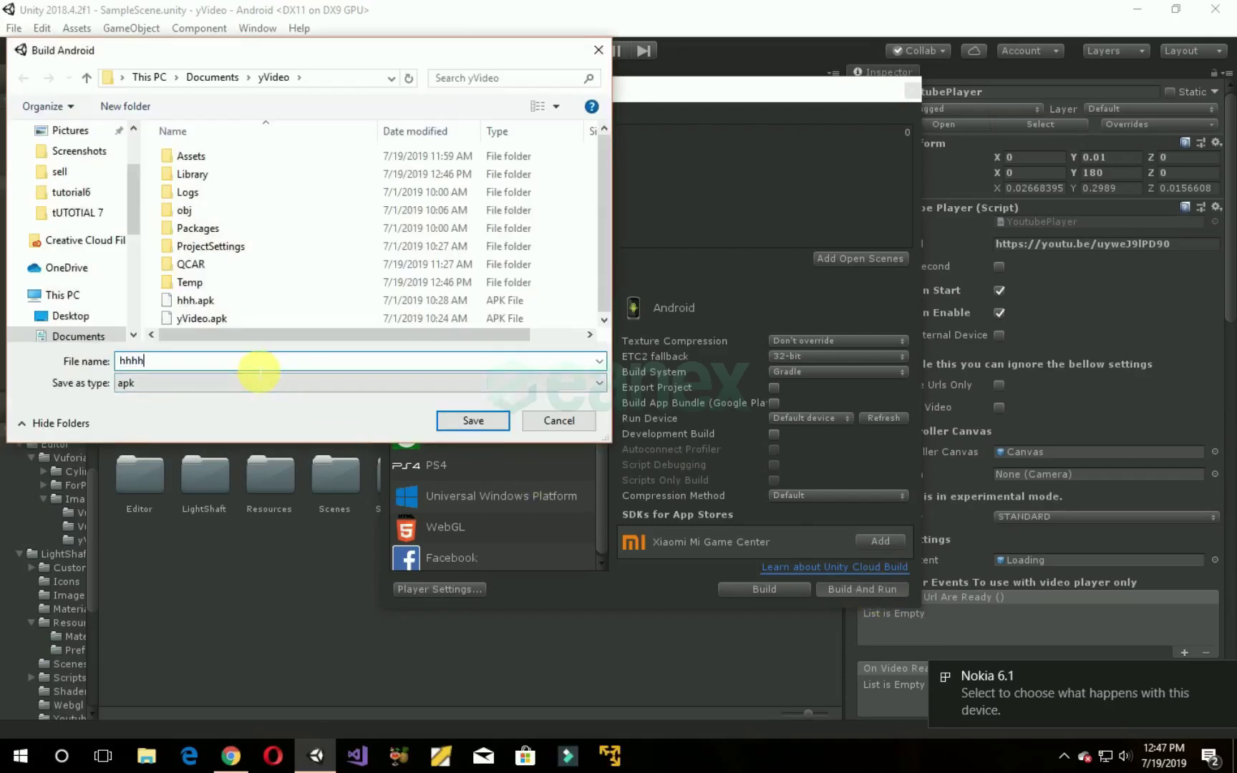
pyautogui.write('h')
pyautogui.click(473, 421)
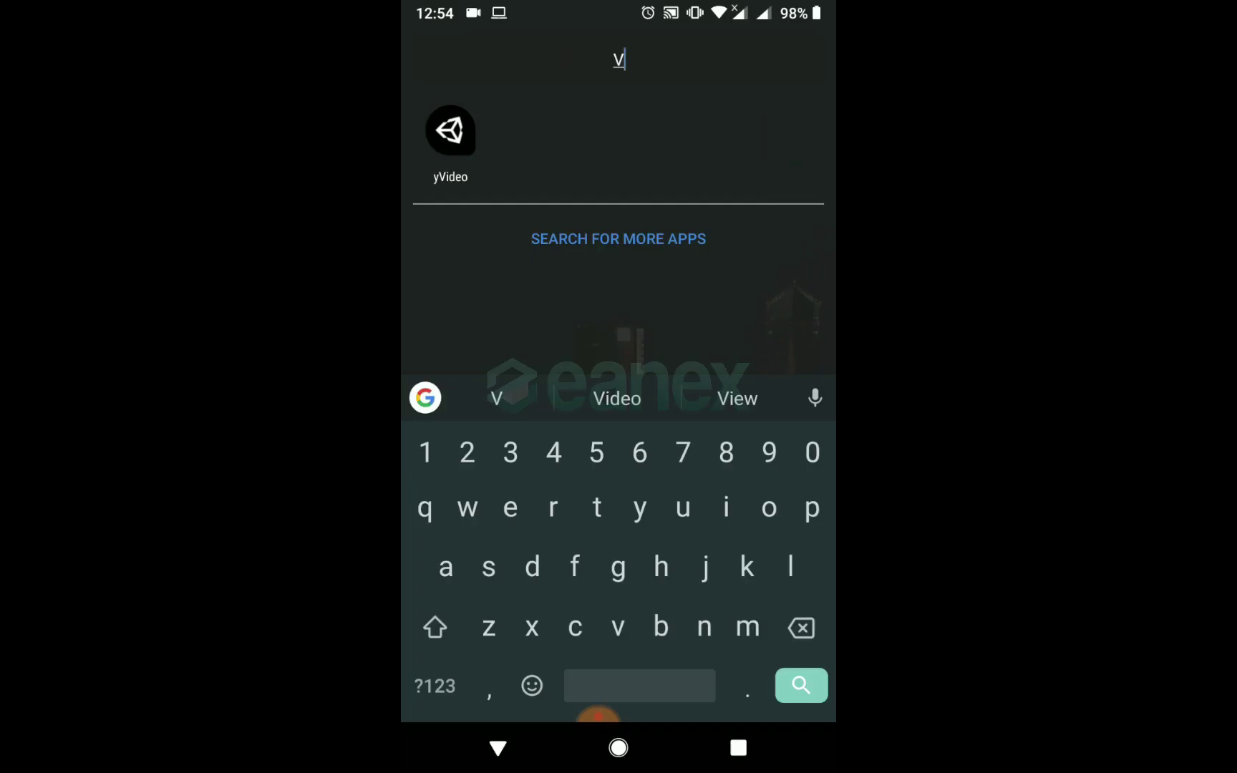
# Step: Open the yVideo app on the phone and aim it at the image target
pyautogui.click(450, 130)
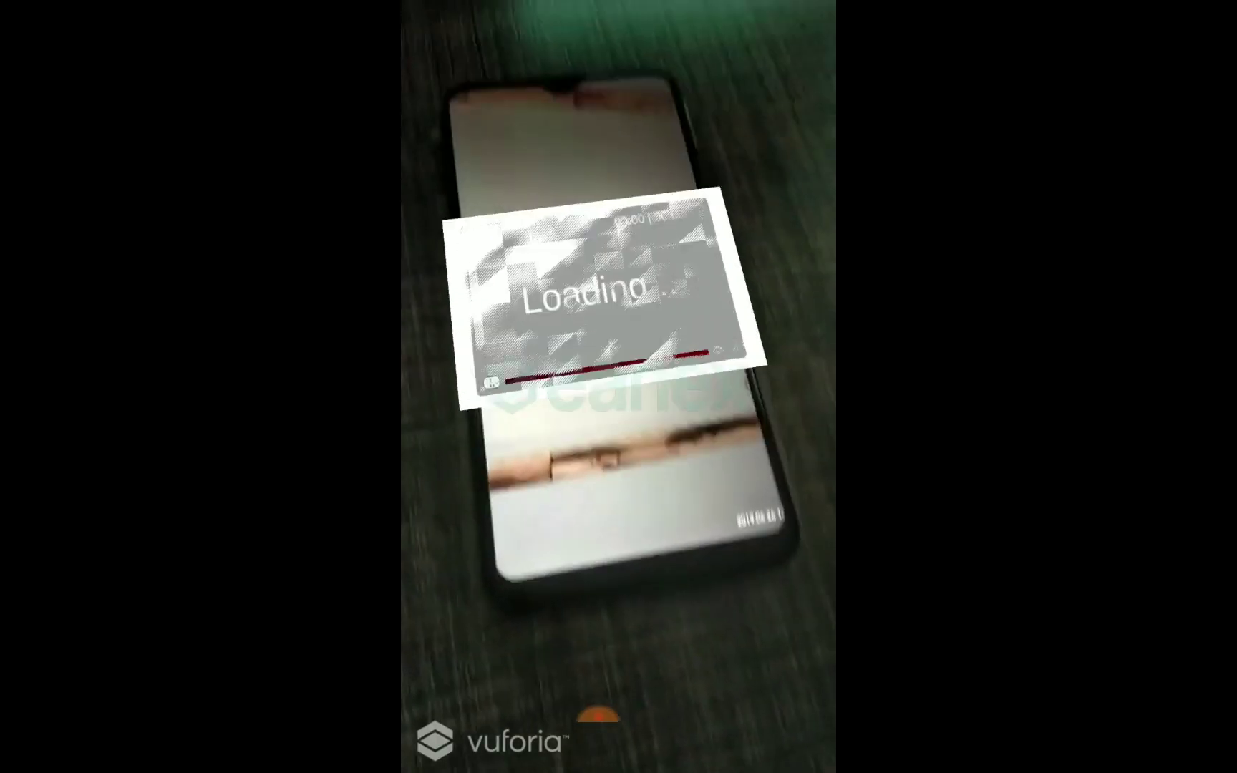